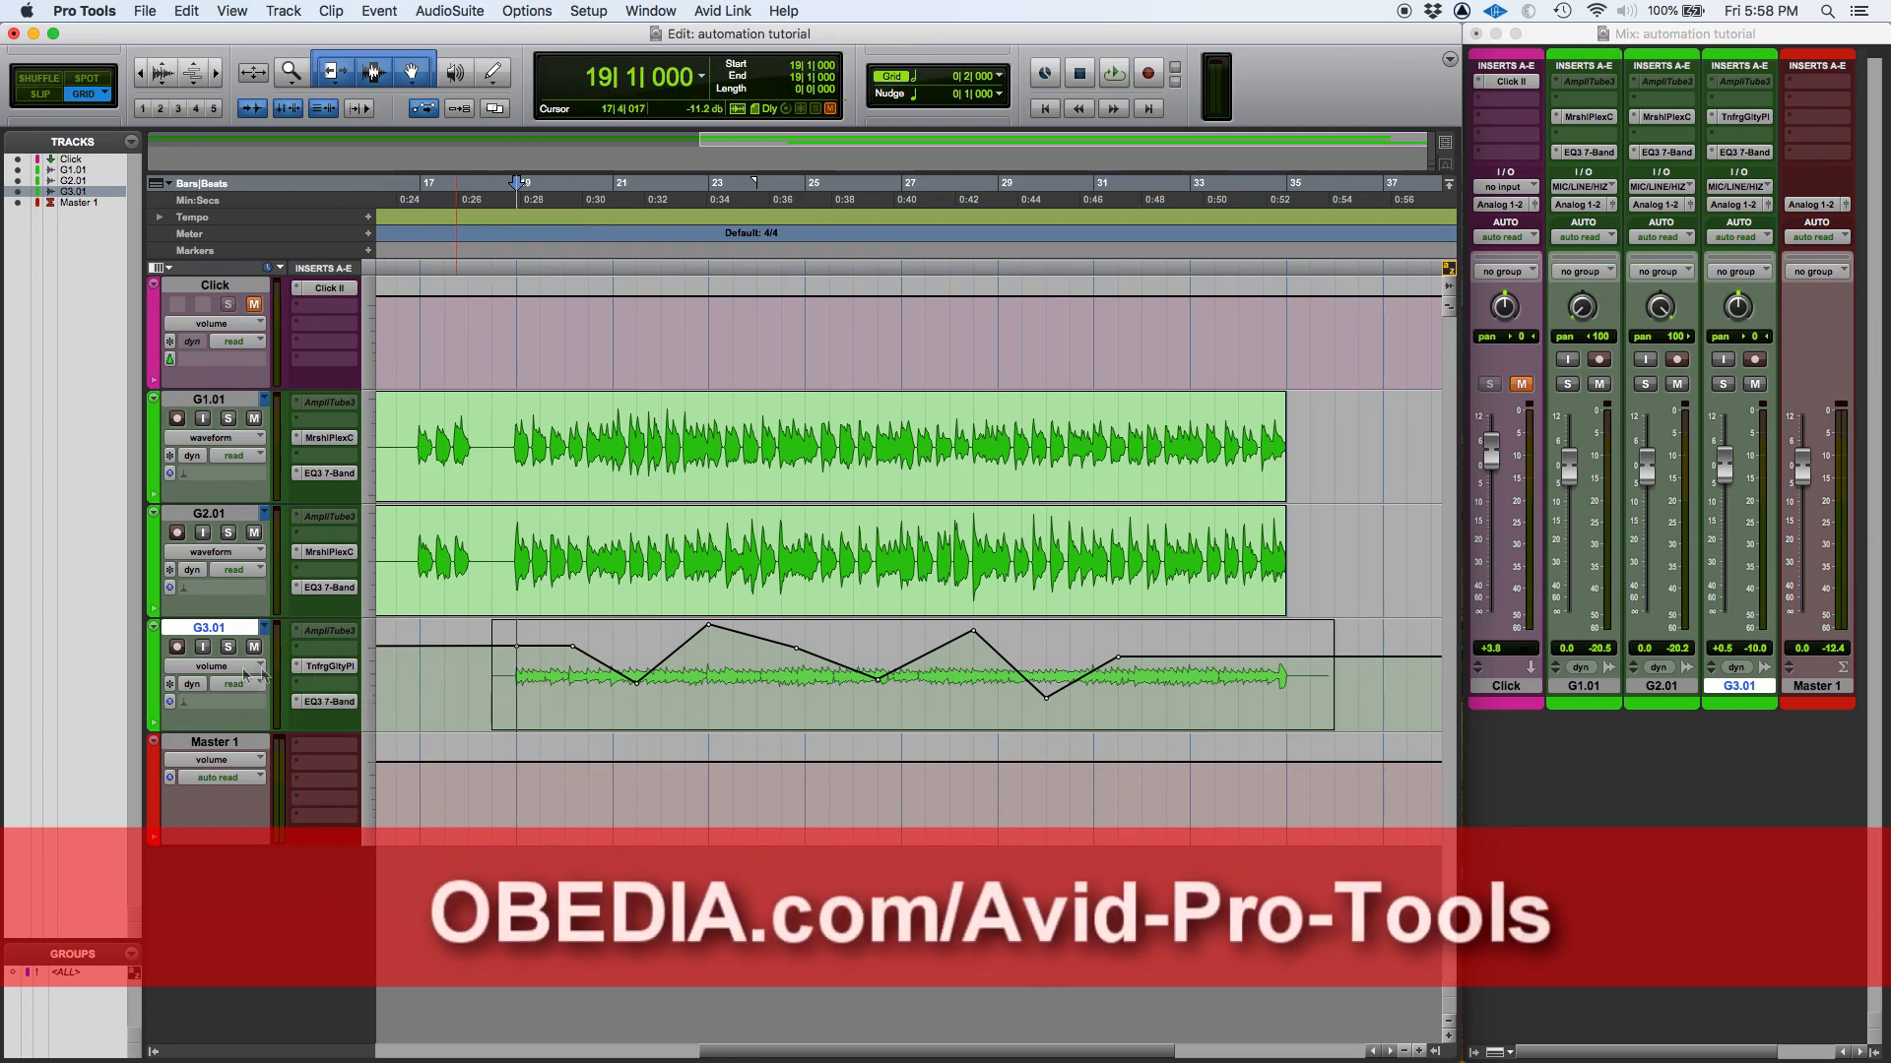
# Step: Keep the G3.01 track in volume view and play back its volume automation from bar 19
pyautogui.click(219, 669)
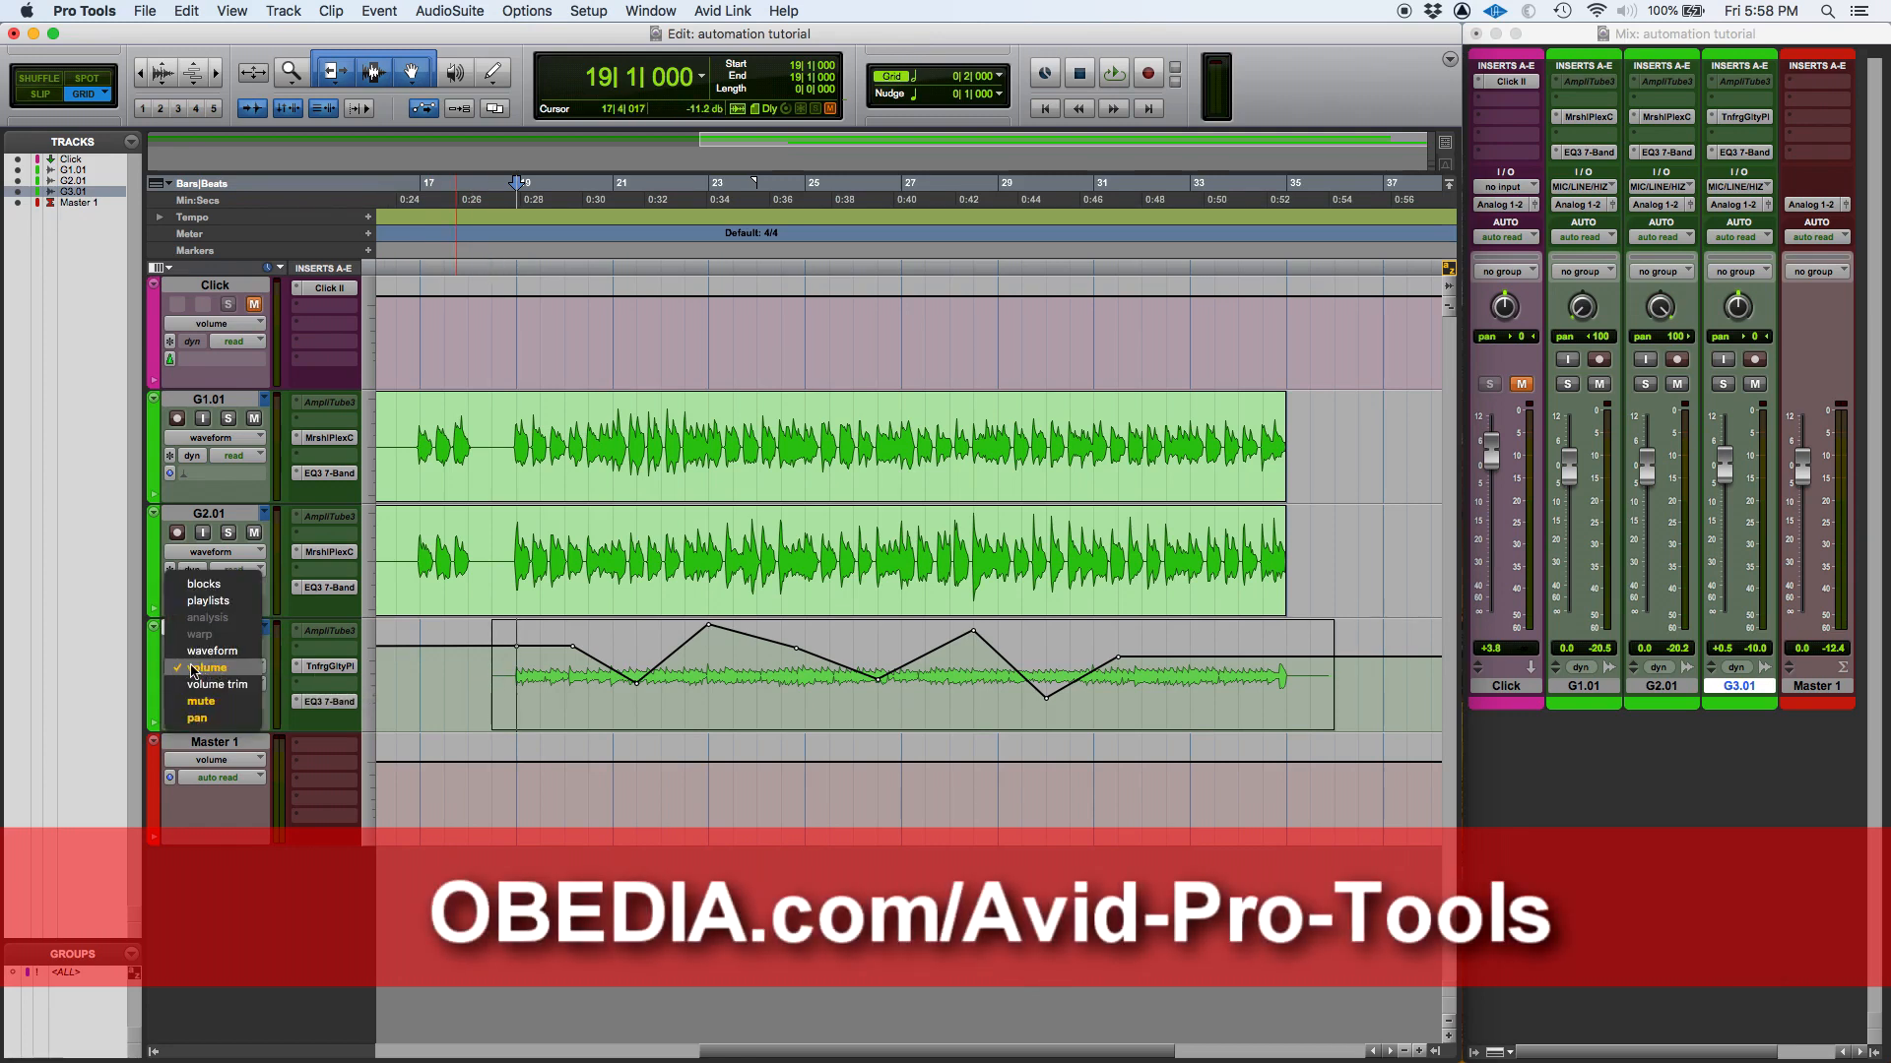
pyautogui.click(194, 668)
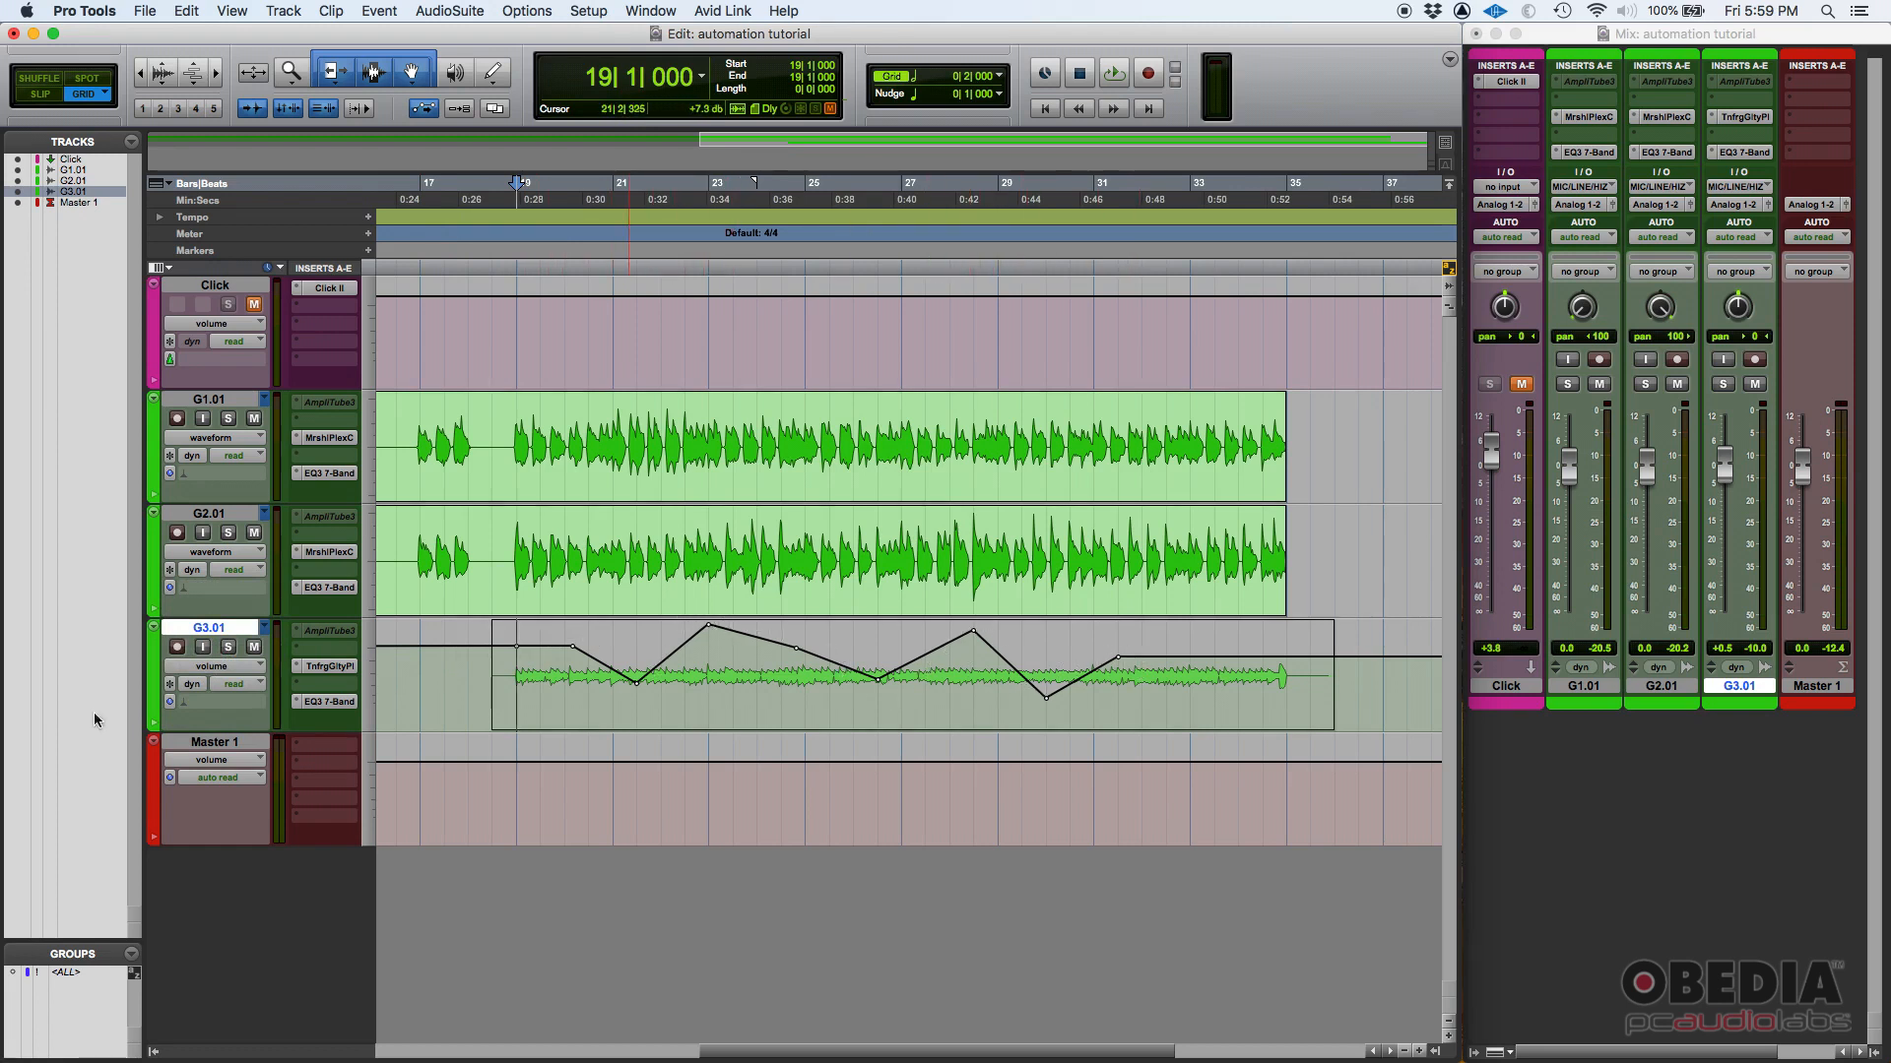
pyautogui.click(503, 677)
pyautogui.click(521, 673)
pyautogui.press('space')
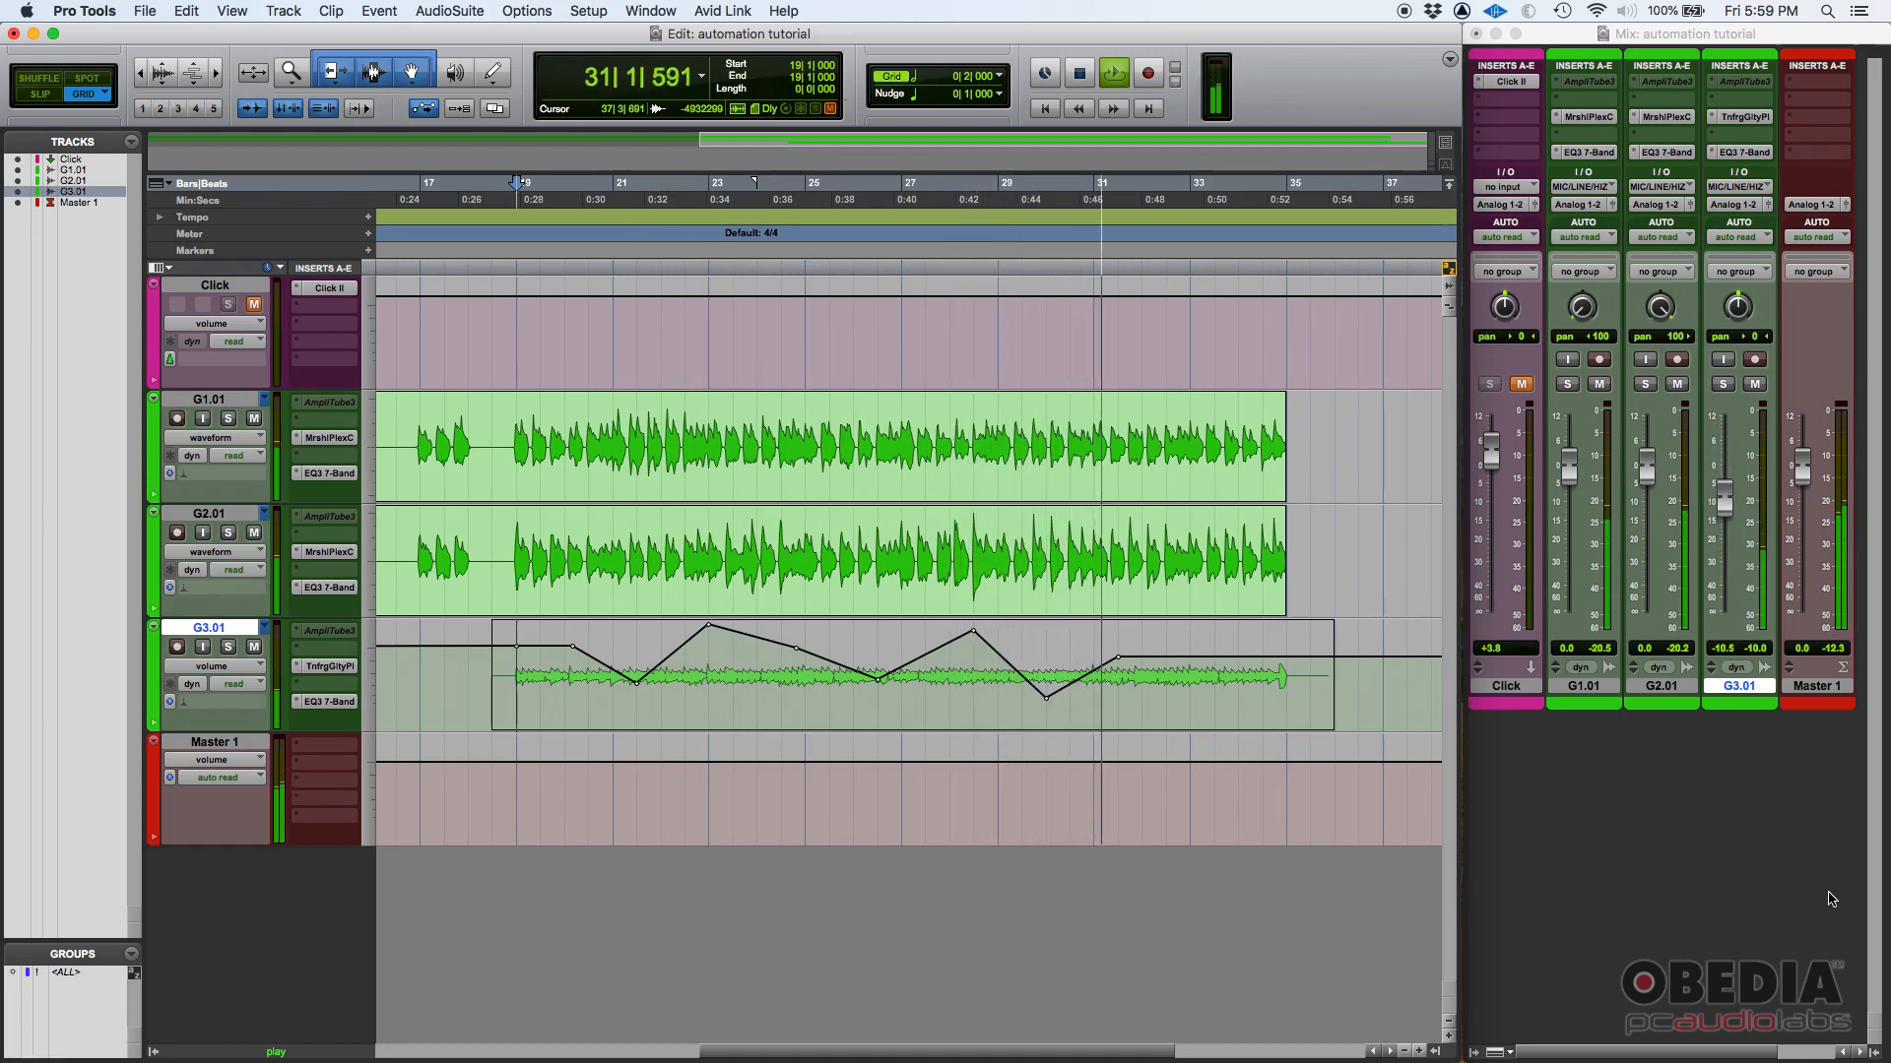
pyautogui.press('space')
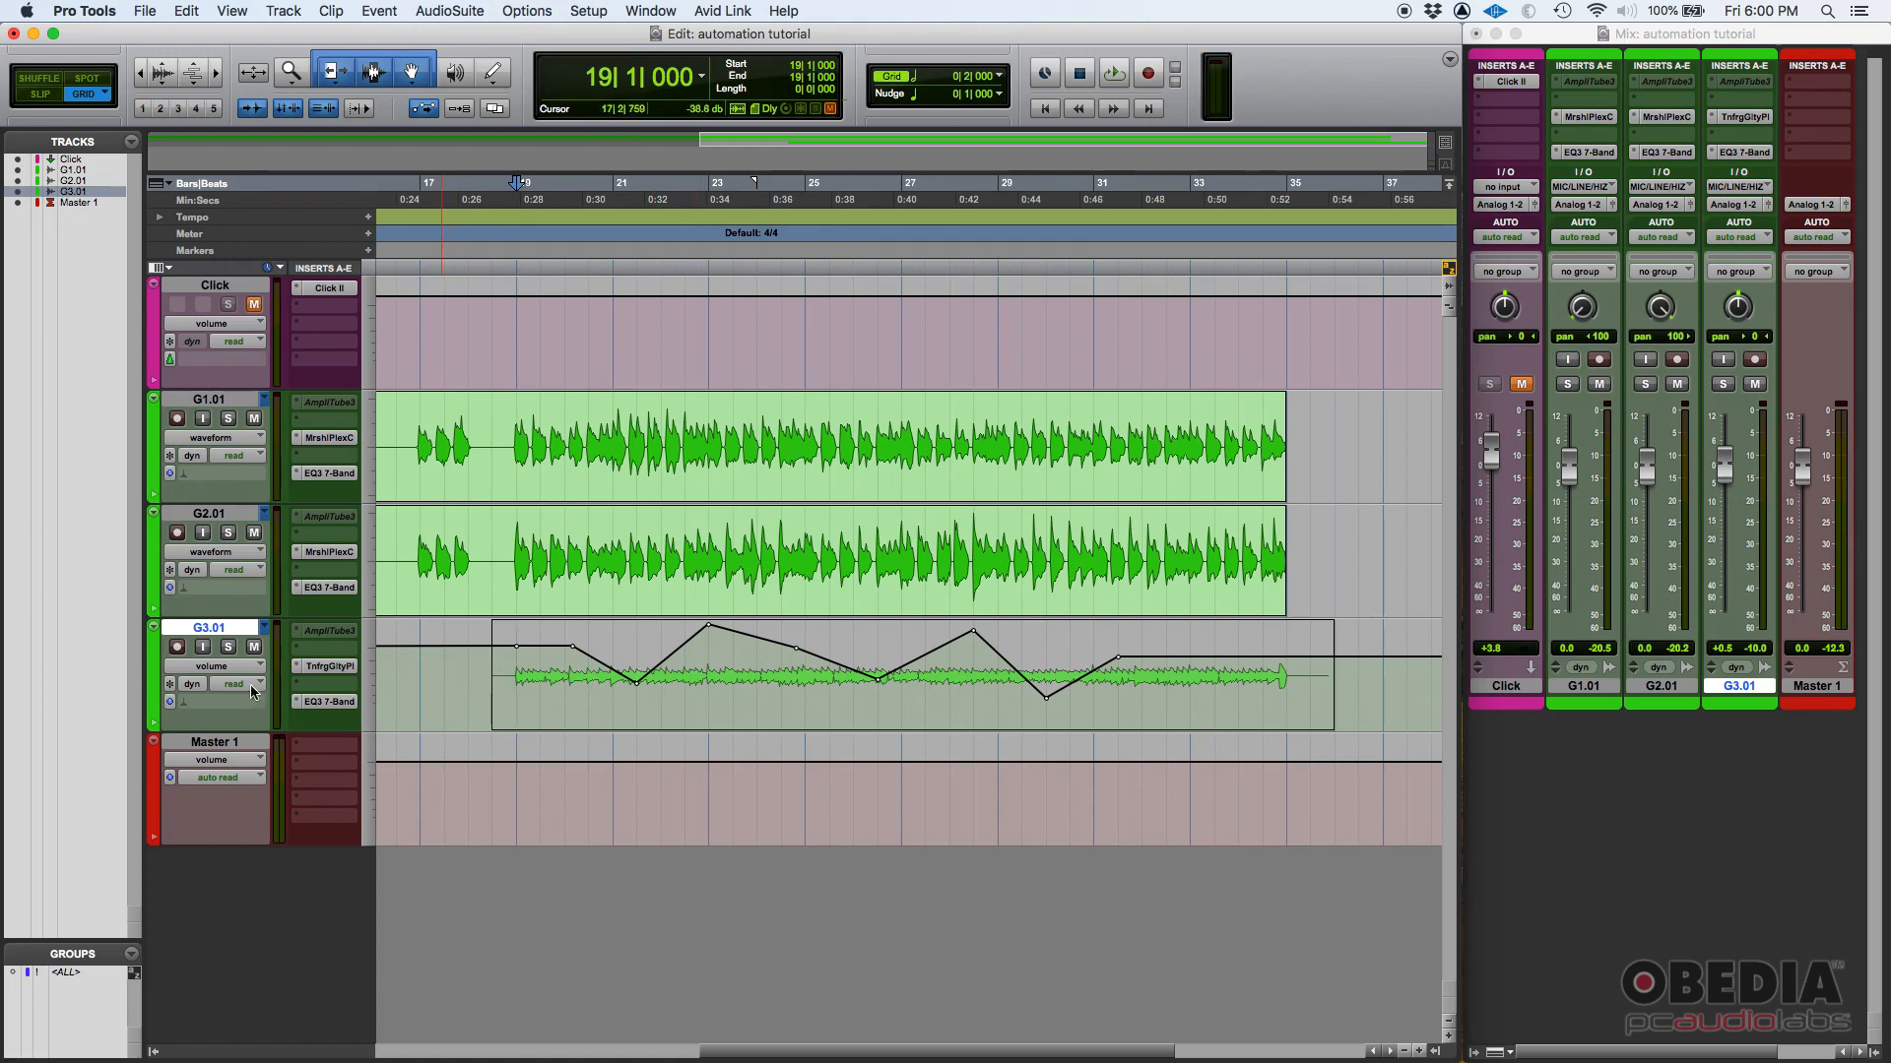
# Step: Delete the G3.01 volume automation from 18|3 to the end of the clip and set the track's automation mode to write
pyautogui.moveTo(482, 668); pyautogui.dragTo(1320, 669)
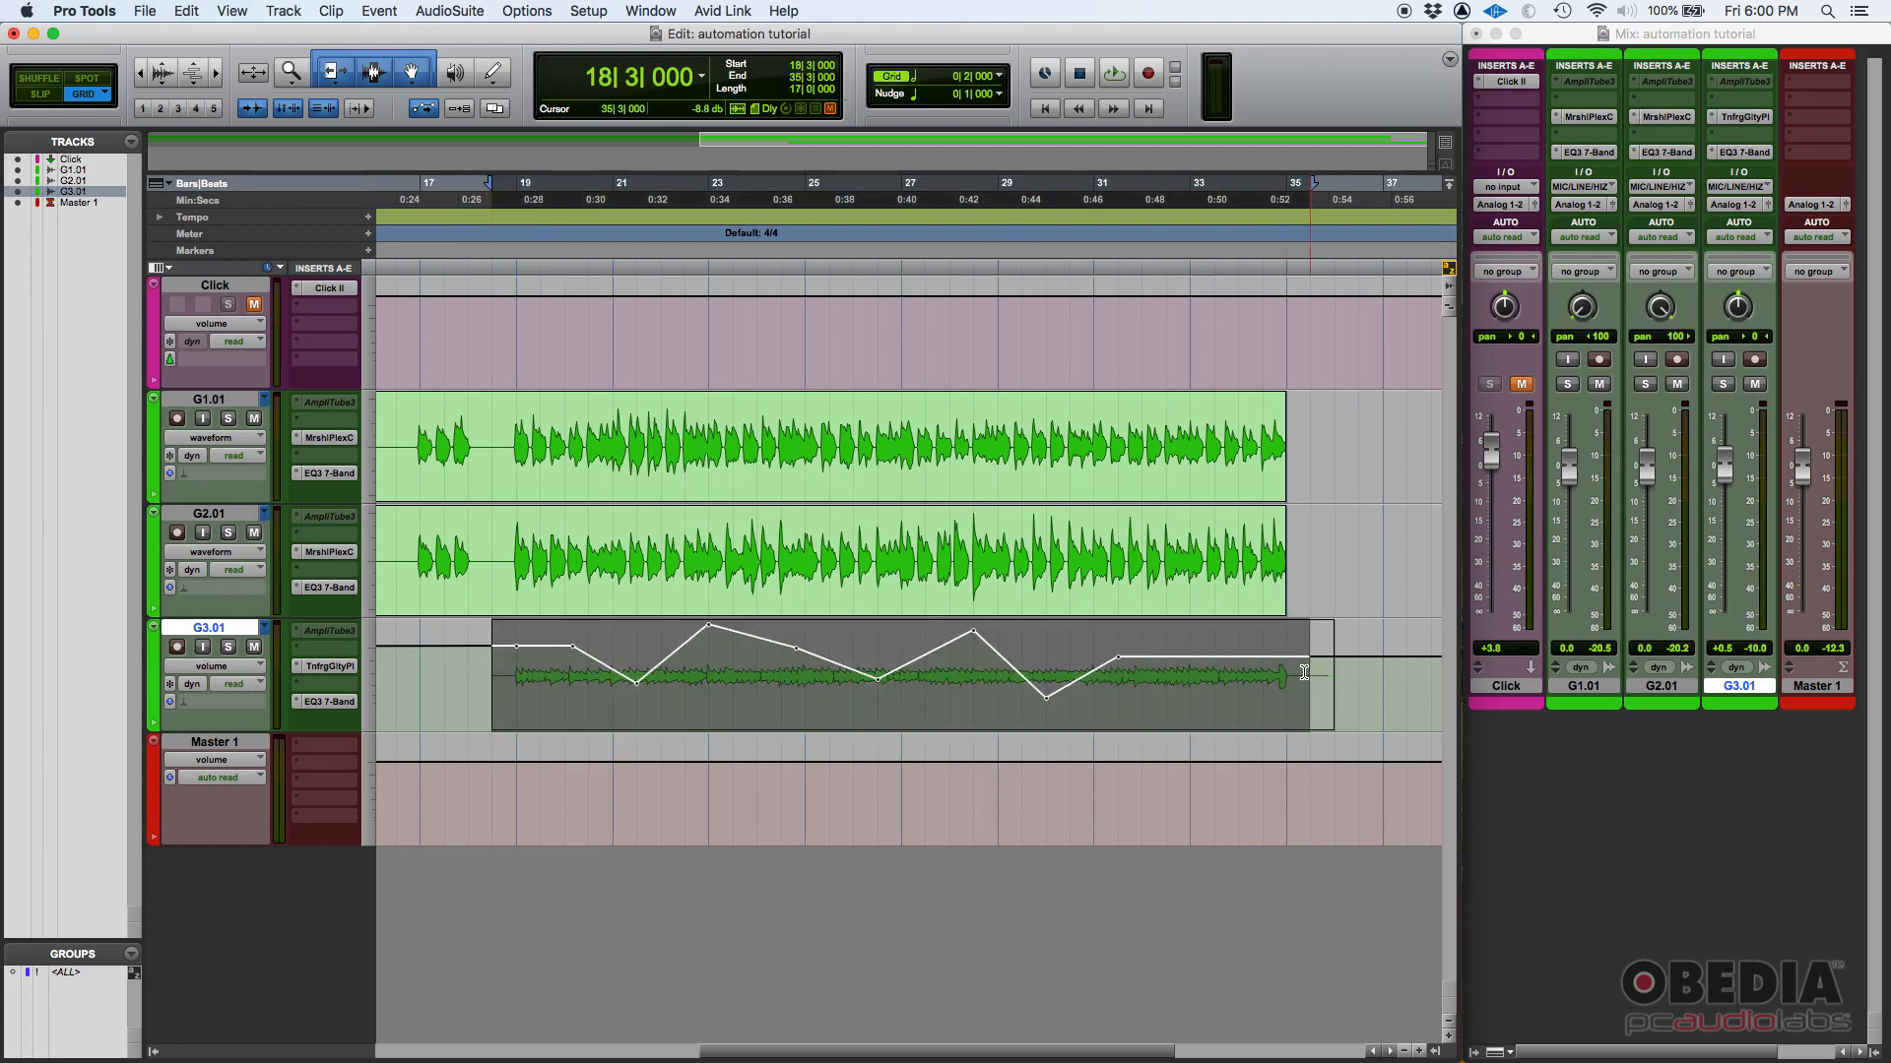
pyautogui.press('Delete')
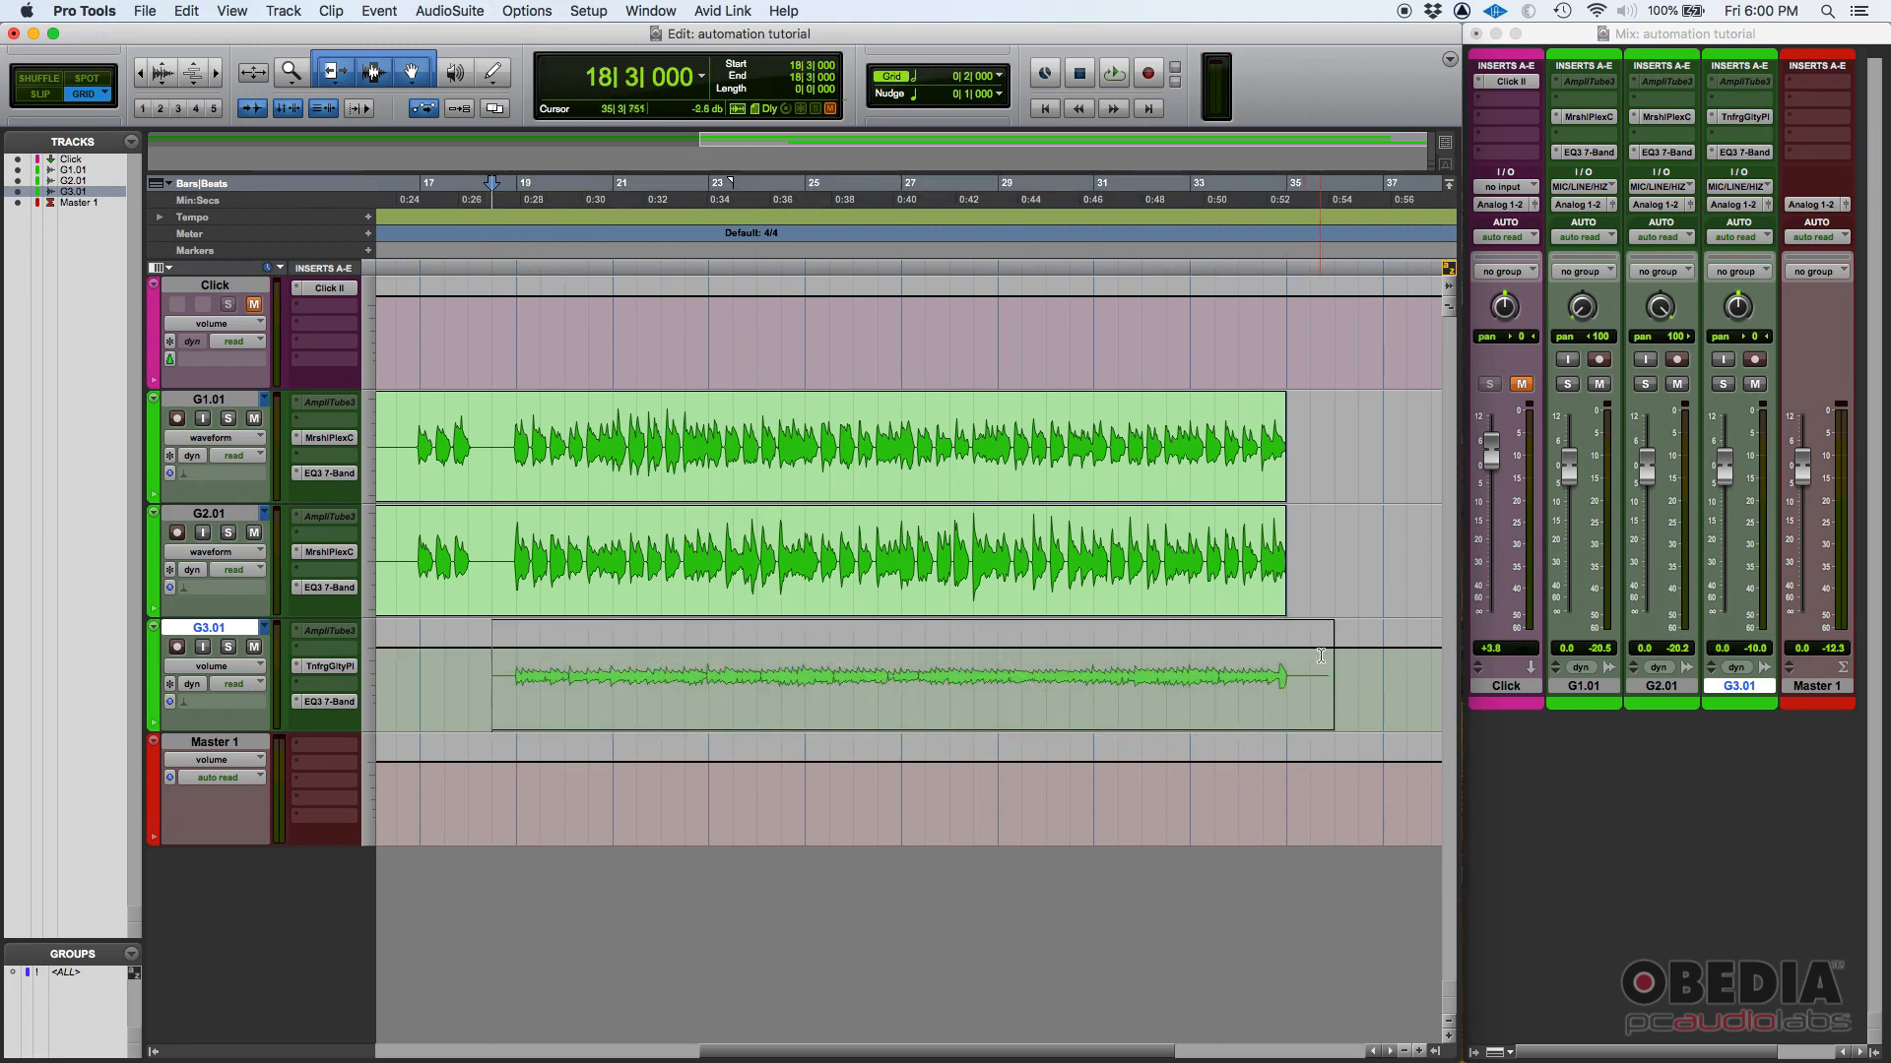
pyautogui.click(241, 687)
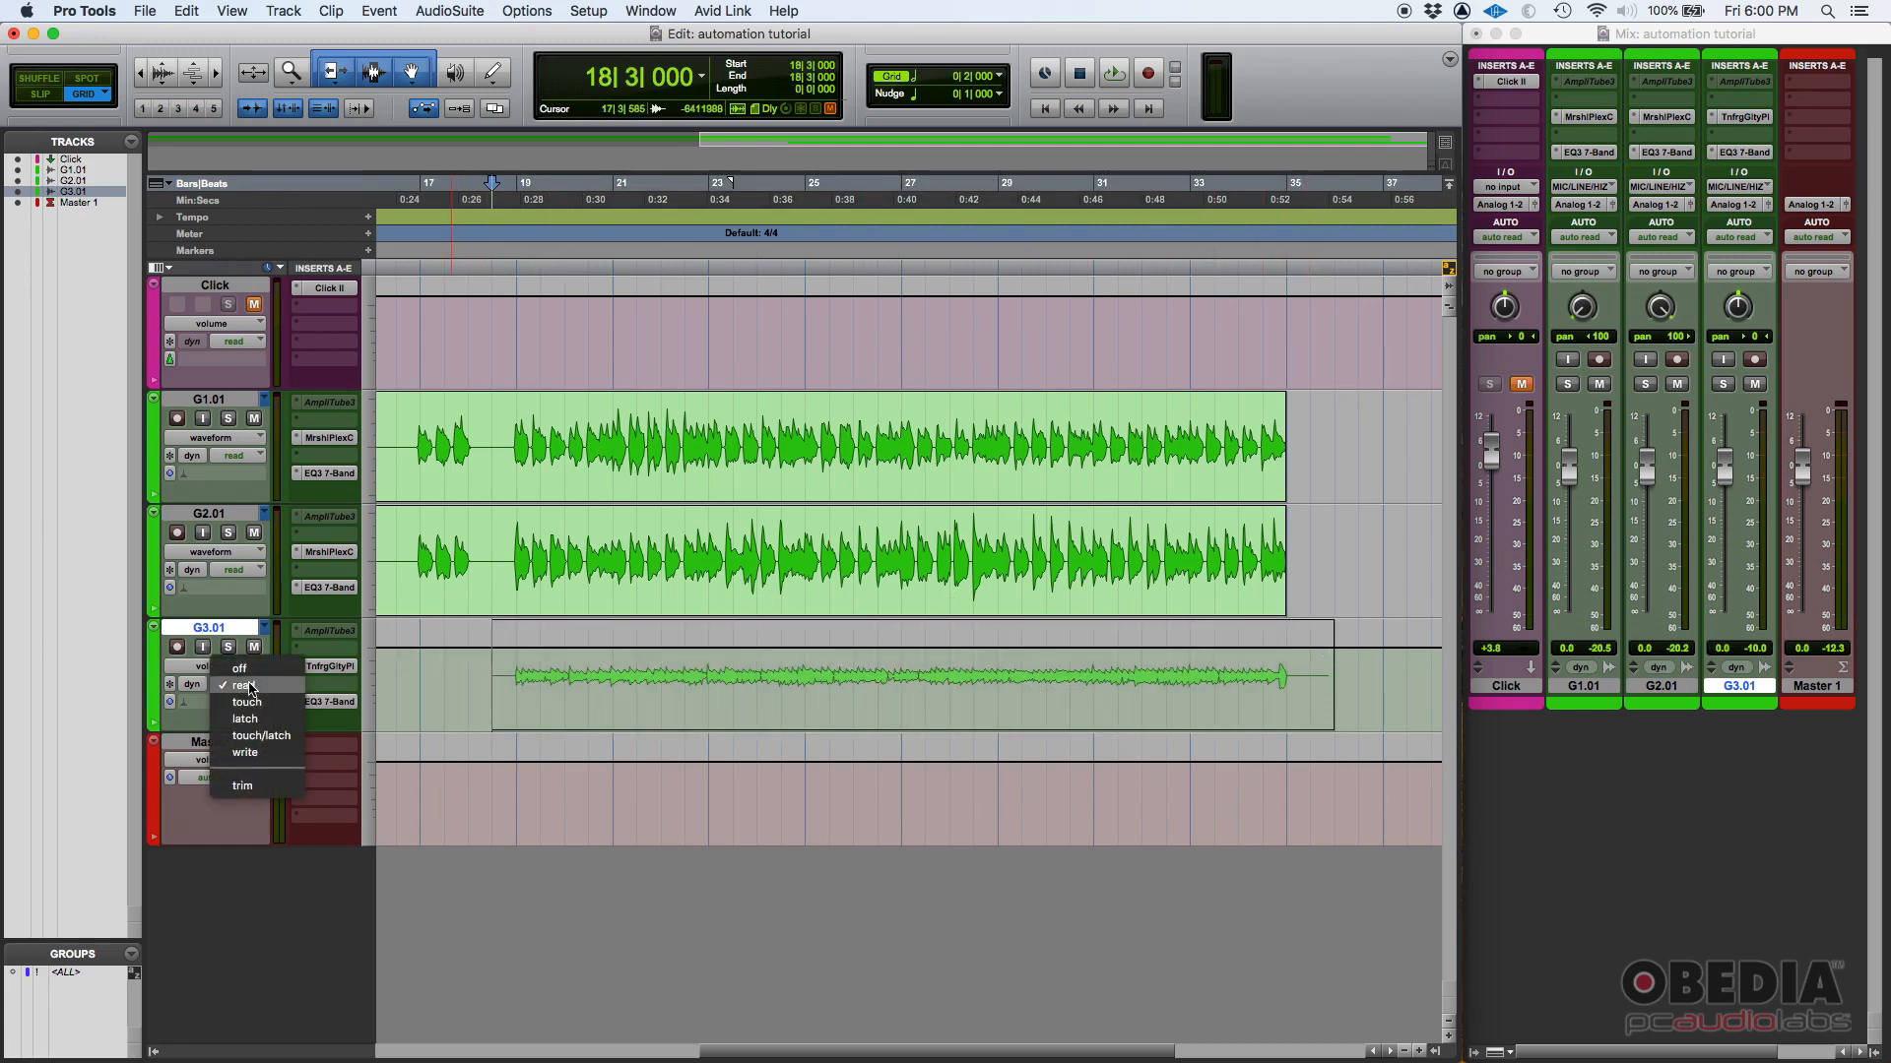
pyautogui.click(246, 752)
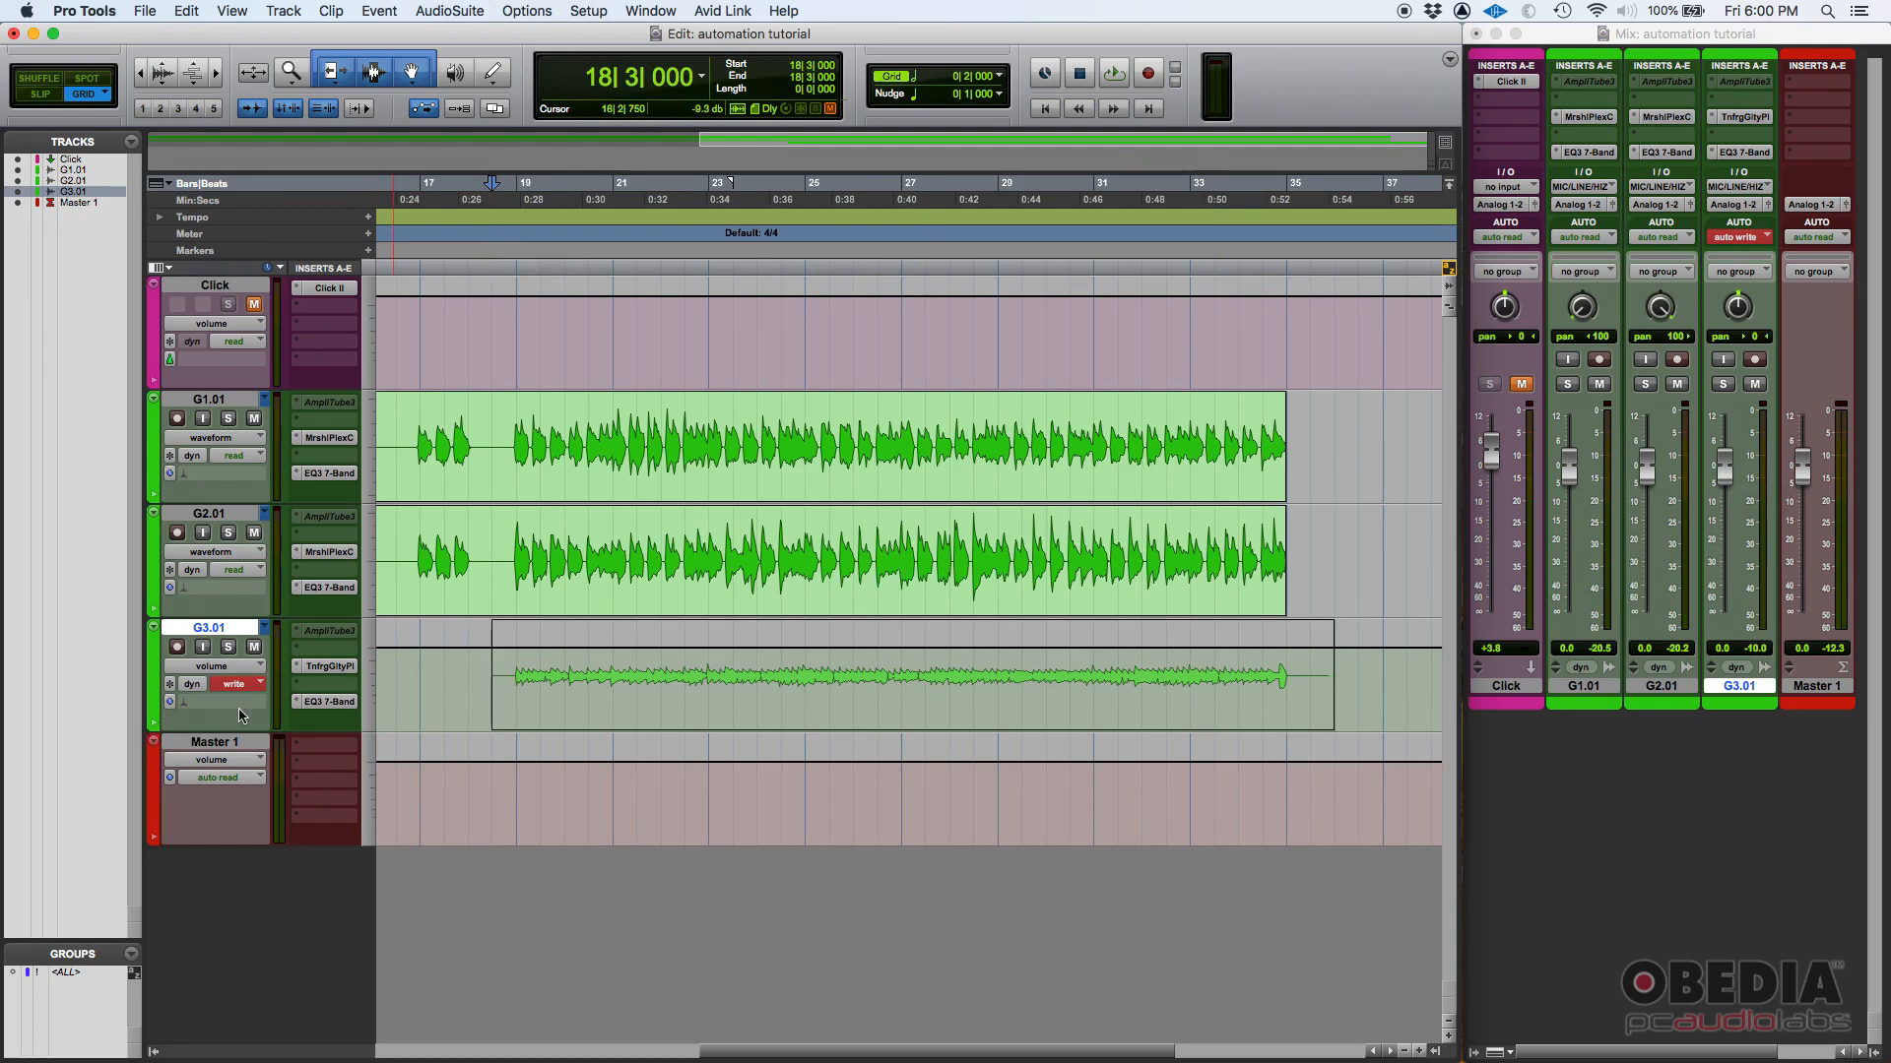
# Step: Write new volume automation on G3.01 from bar 18 to about bar 36 by riding its fader up and down during playback
pyautogui.click(470, 657)
pyautogui.click(1725, 482)
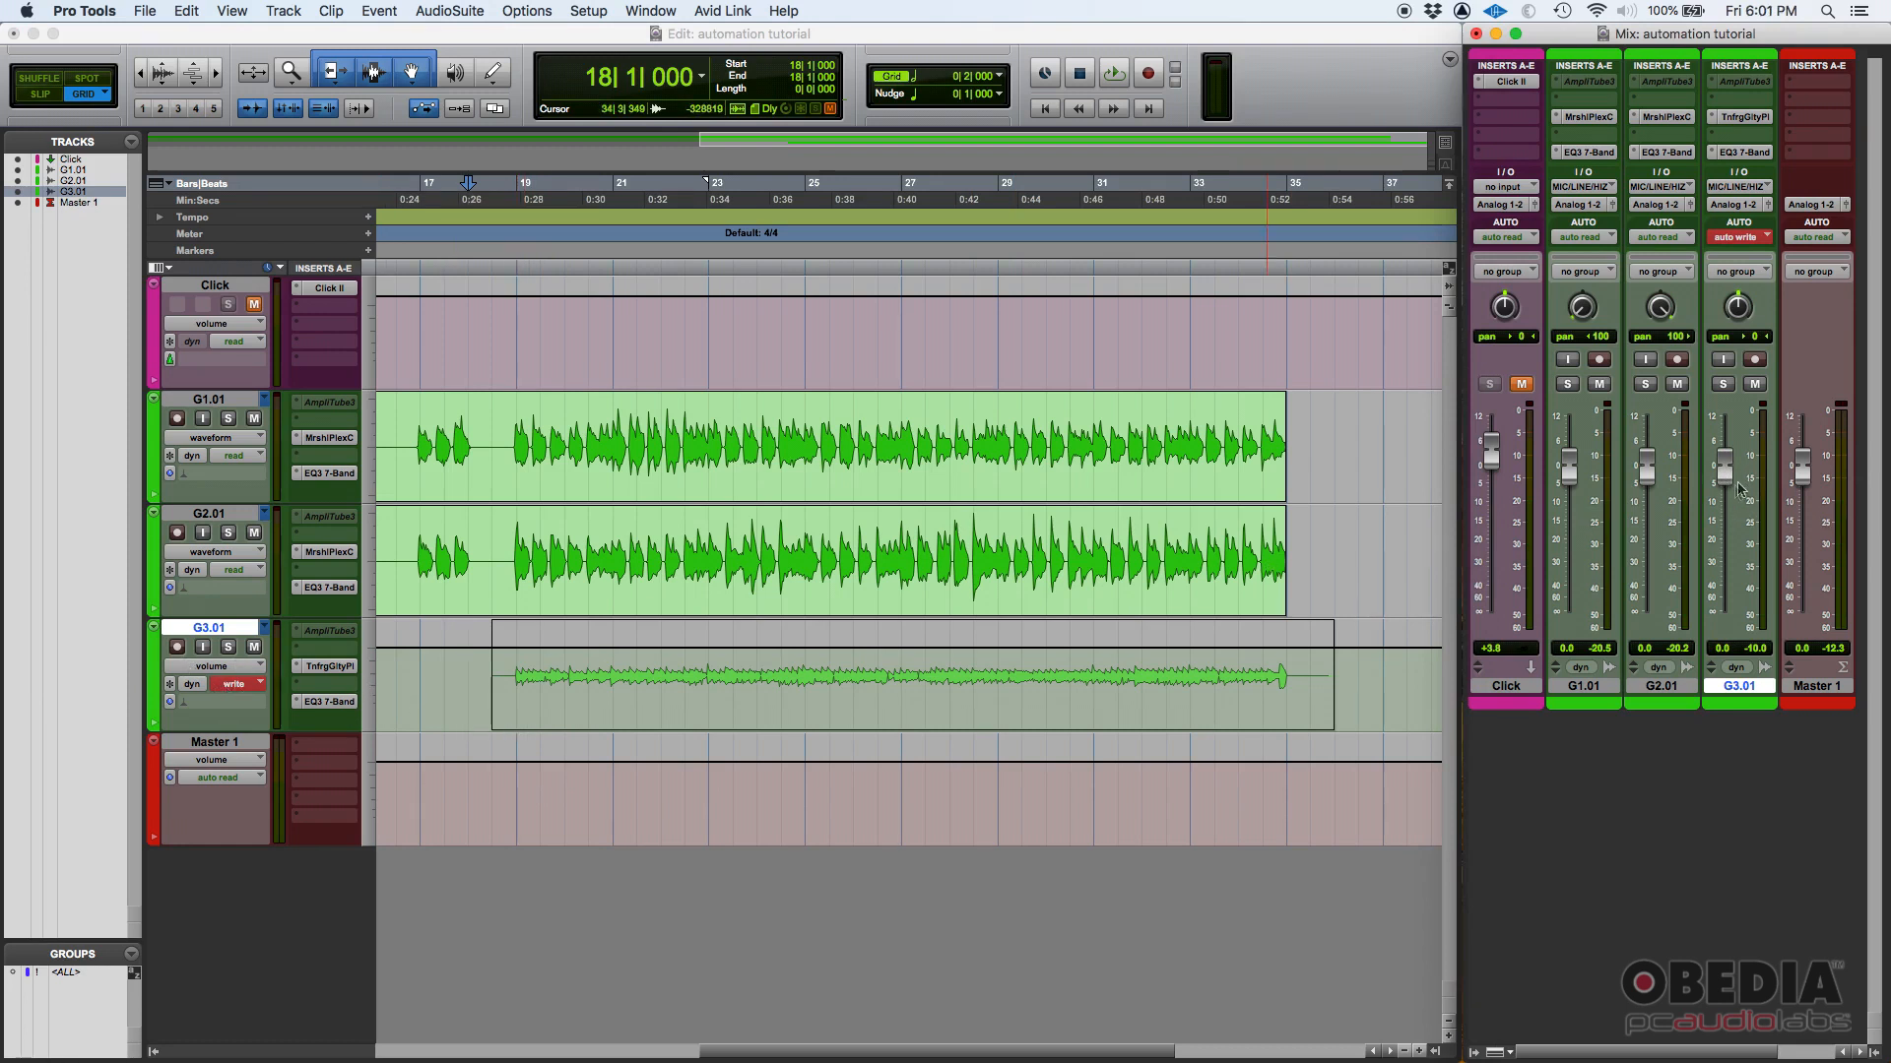
pyautogui.press('space')
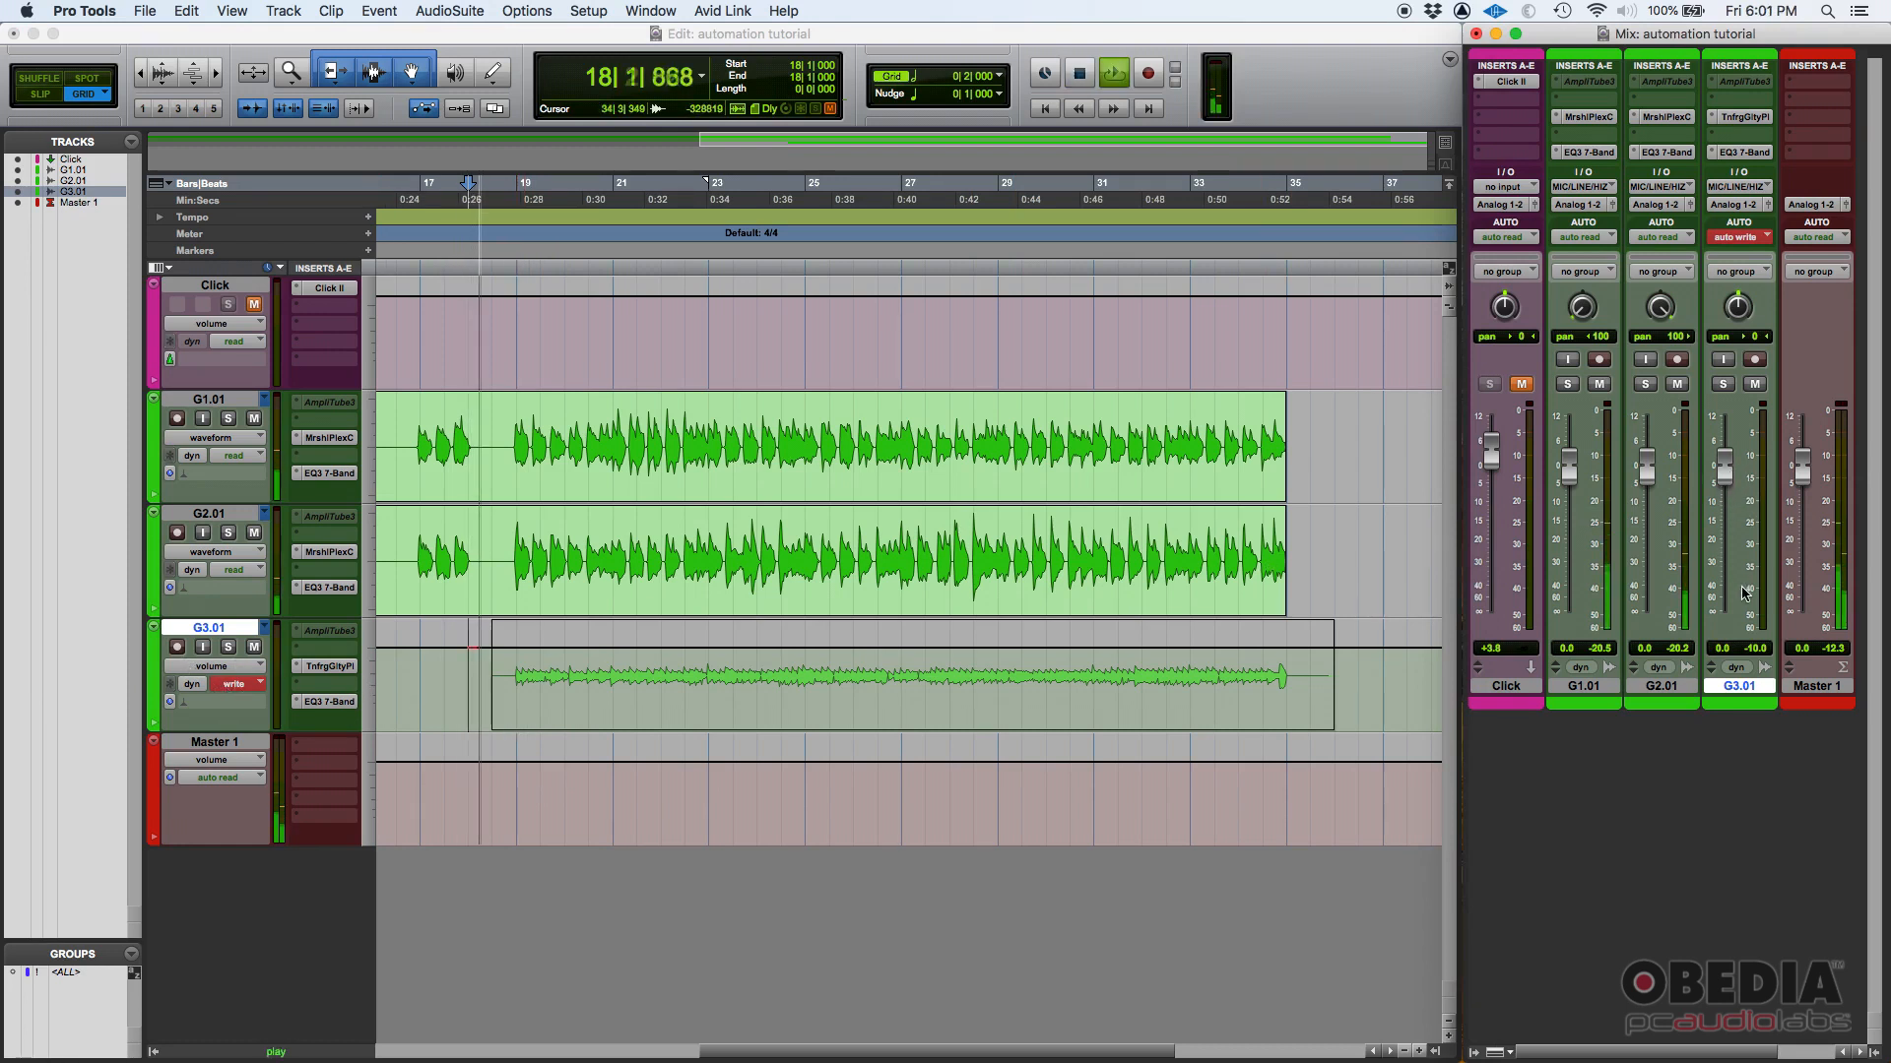
pyautogui.moveTo(1735, 480)
pyautogui.mouseDown()
pyautogui.moveTo(1731, 503)
pyautogui.moveTo(1729, 453)
pyautogui.moveTo(1733, 534)
pyautogui.moveTo(1731, 428)
pyautogui.moveTo(1743, 544)
pyautogui.moveTo(1726, 451)
pyautogui.mouseUp()
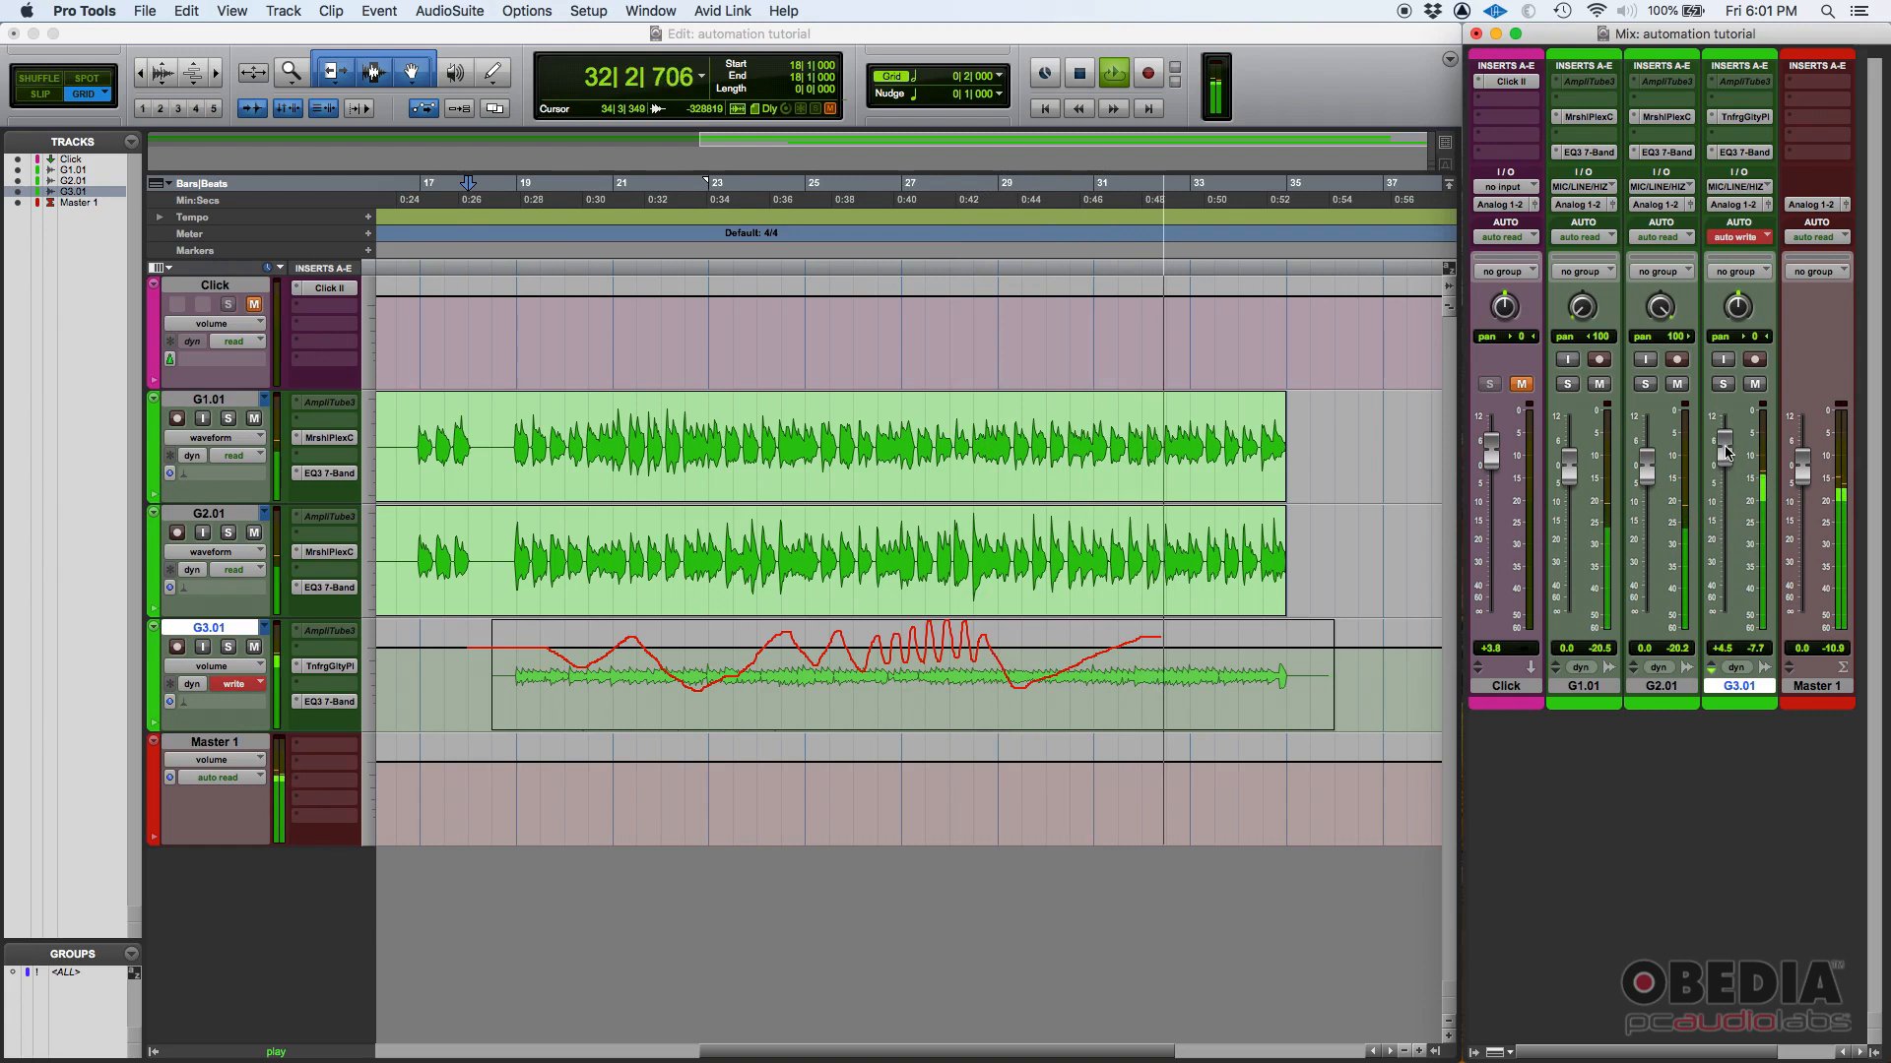
pyautogui.moveTo(1726, 451); pyautogui.dragTo(1730, 472)
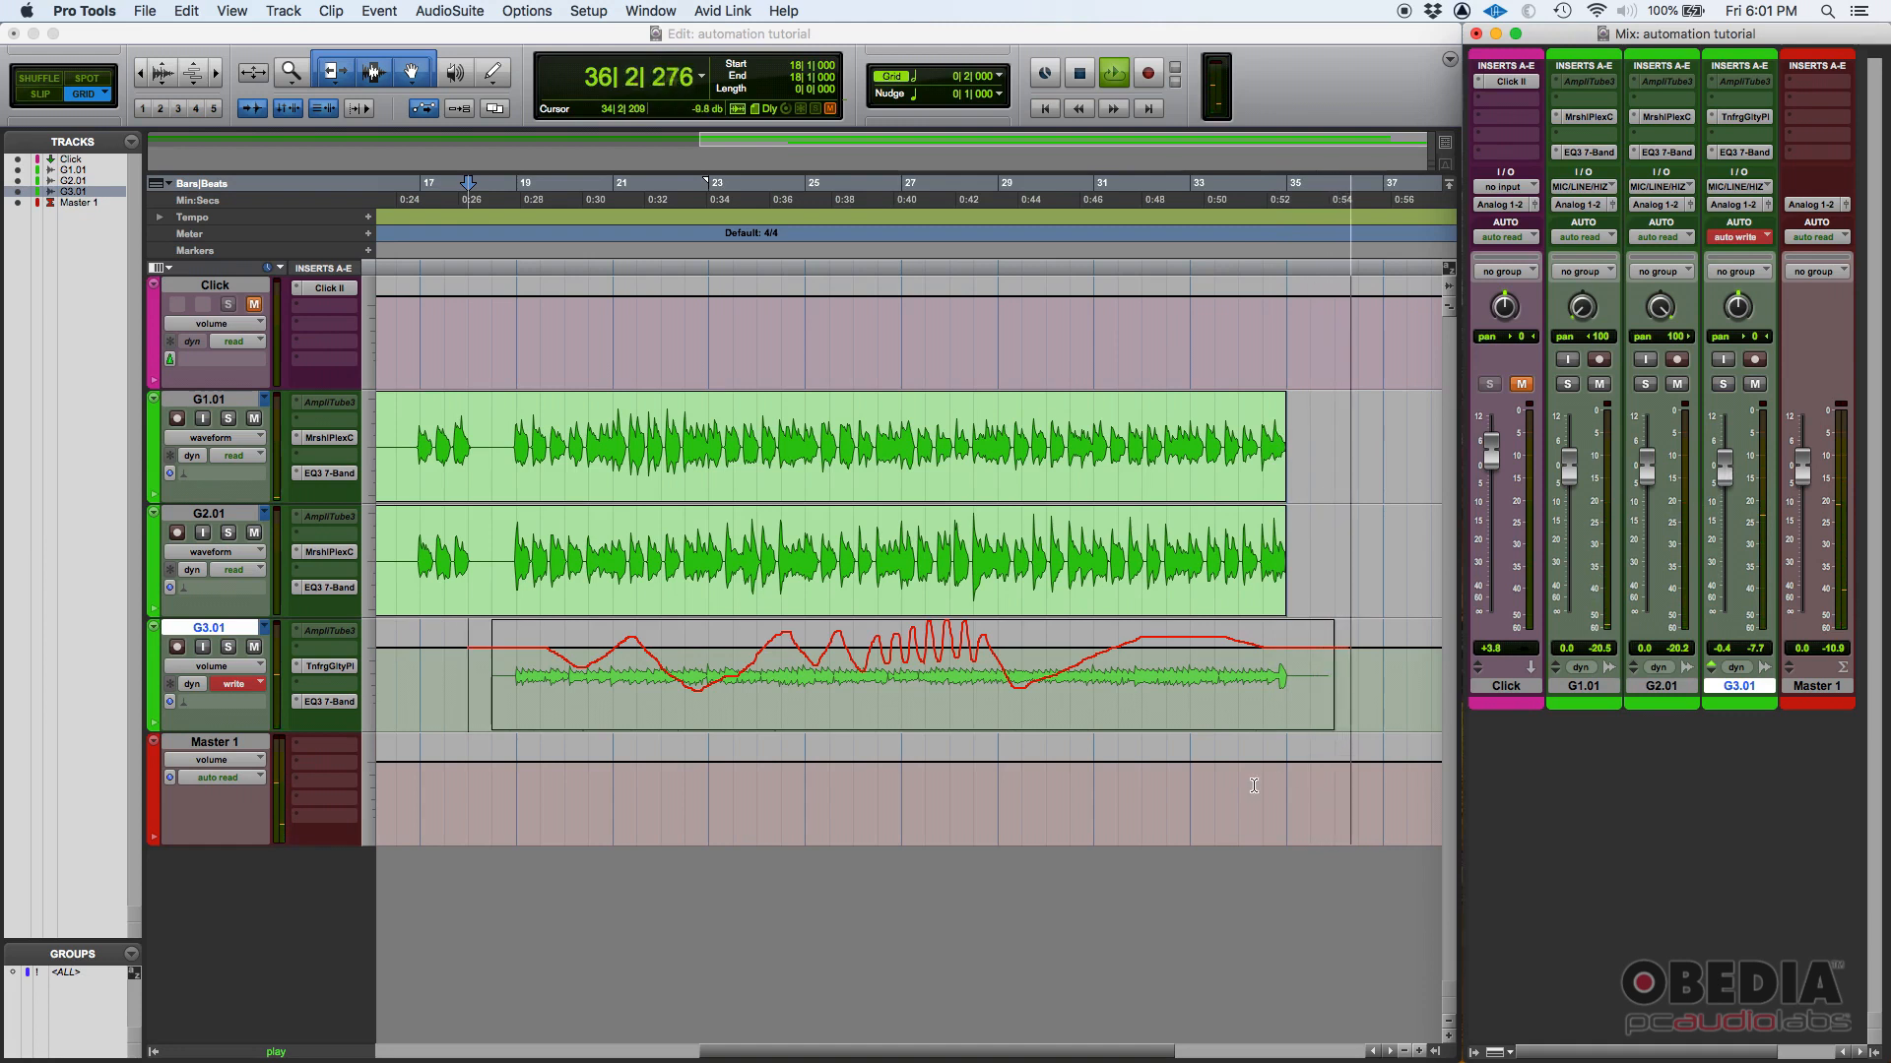
pyautogui.press('space')
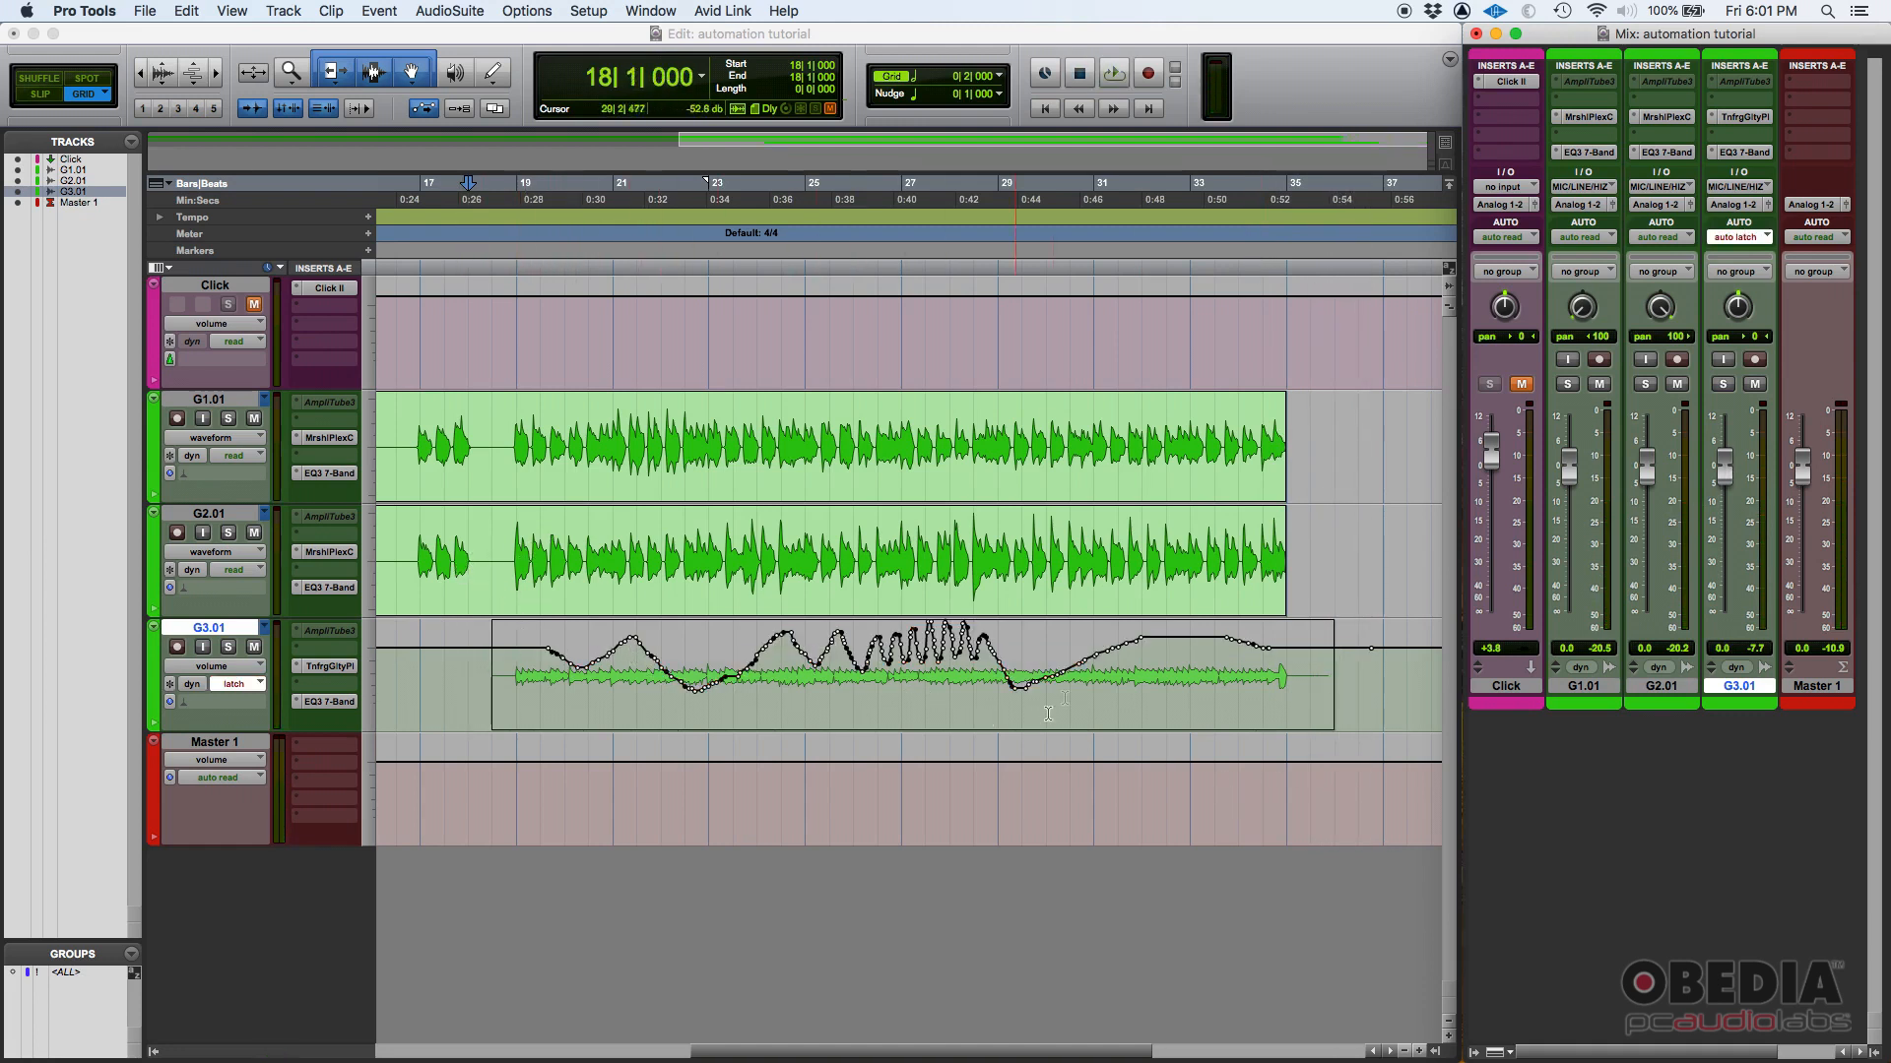
# Step: Set G3.01's automation mode to read and play back the written volume moves from 18|3
pyautogui.click(236, 683)
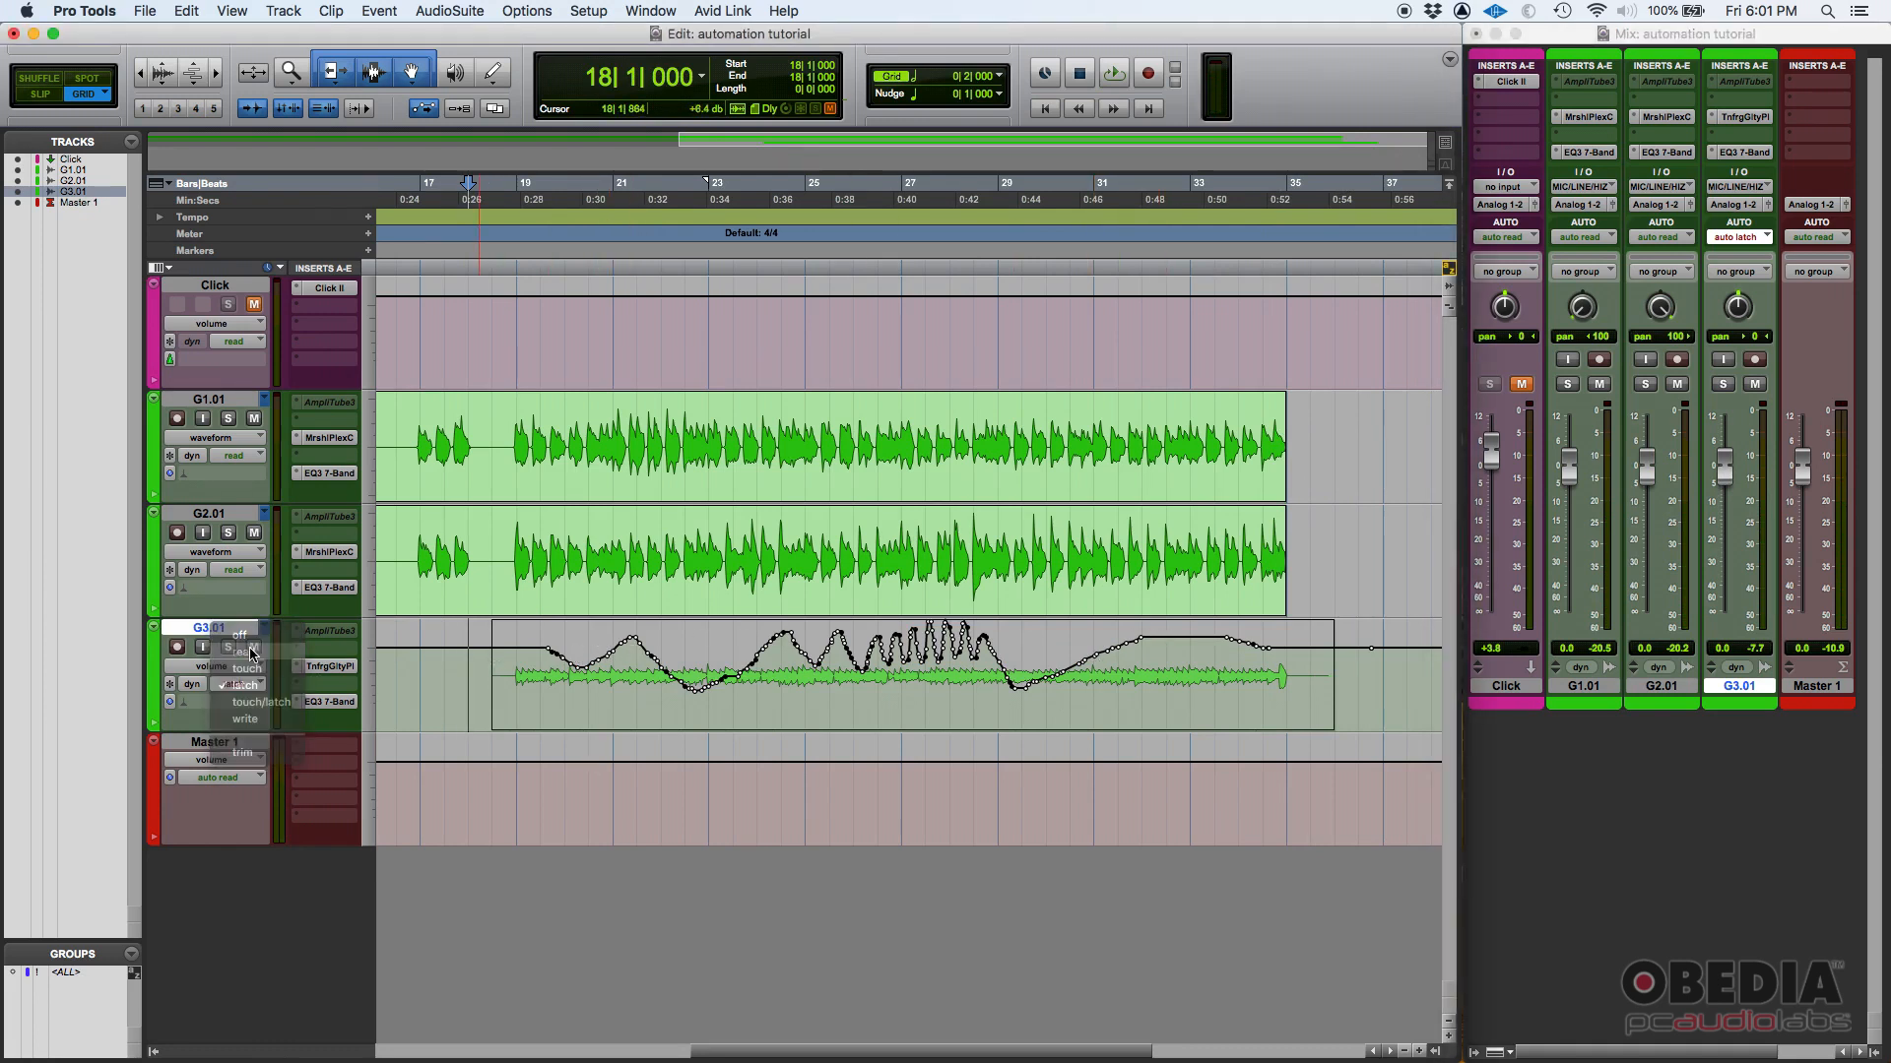
pyautogui.click(248, 652)
pyautogui.click(502, 664)
pyautogui.press('space')
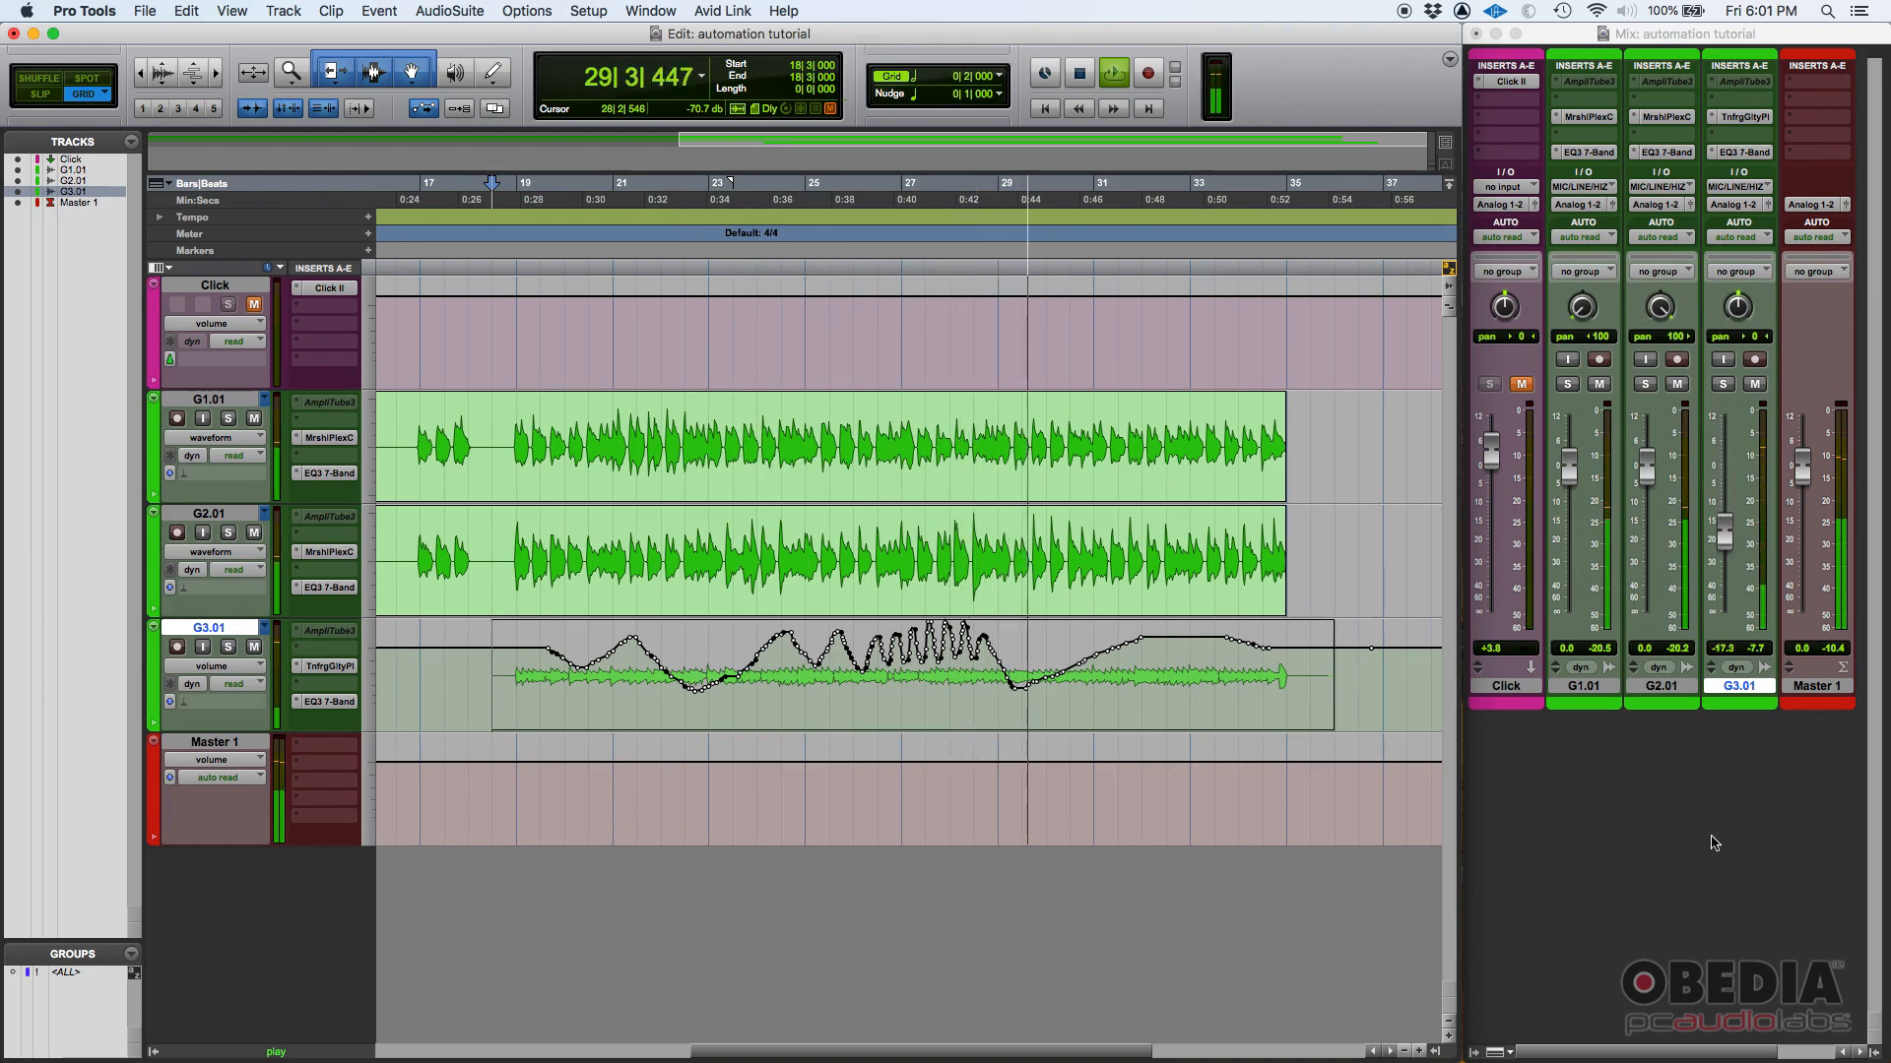
pyautogui.press('space')
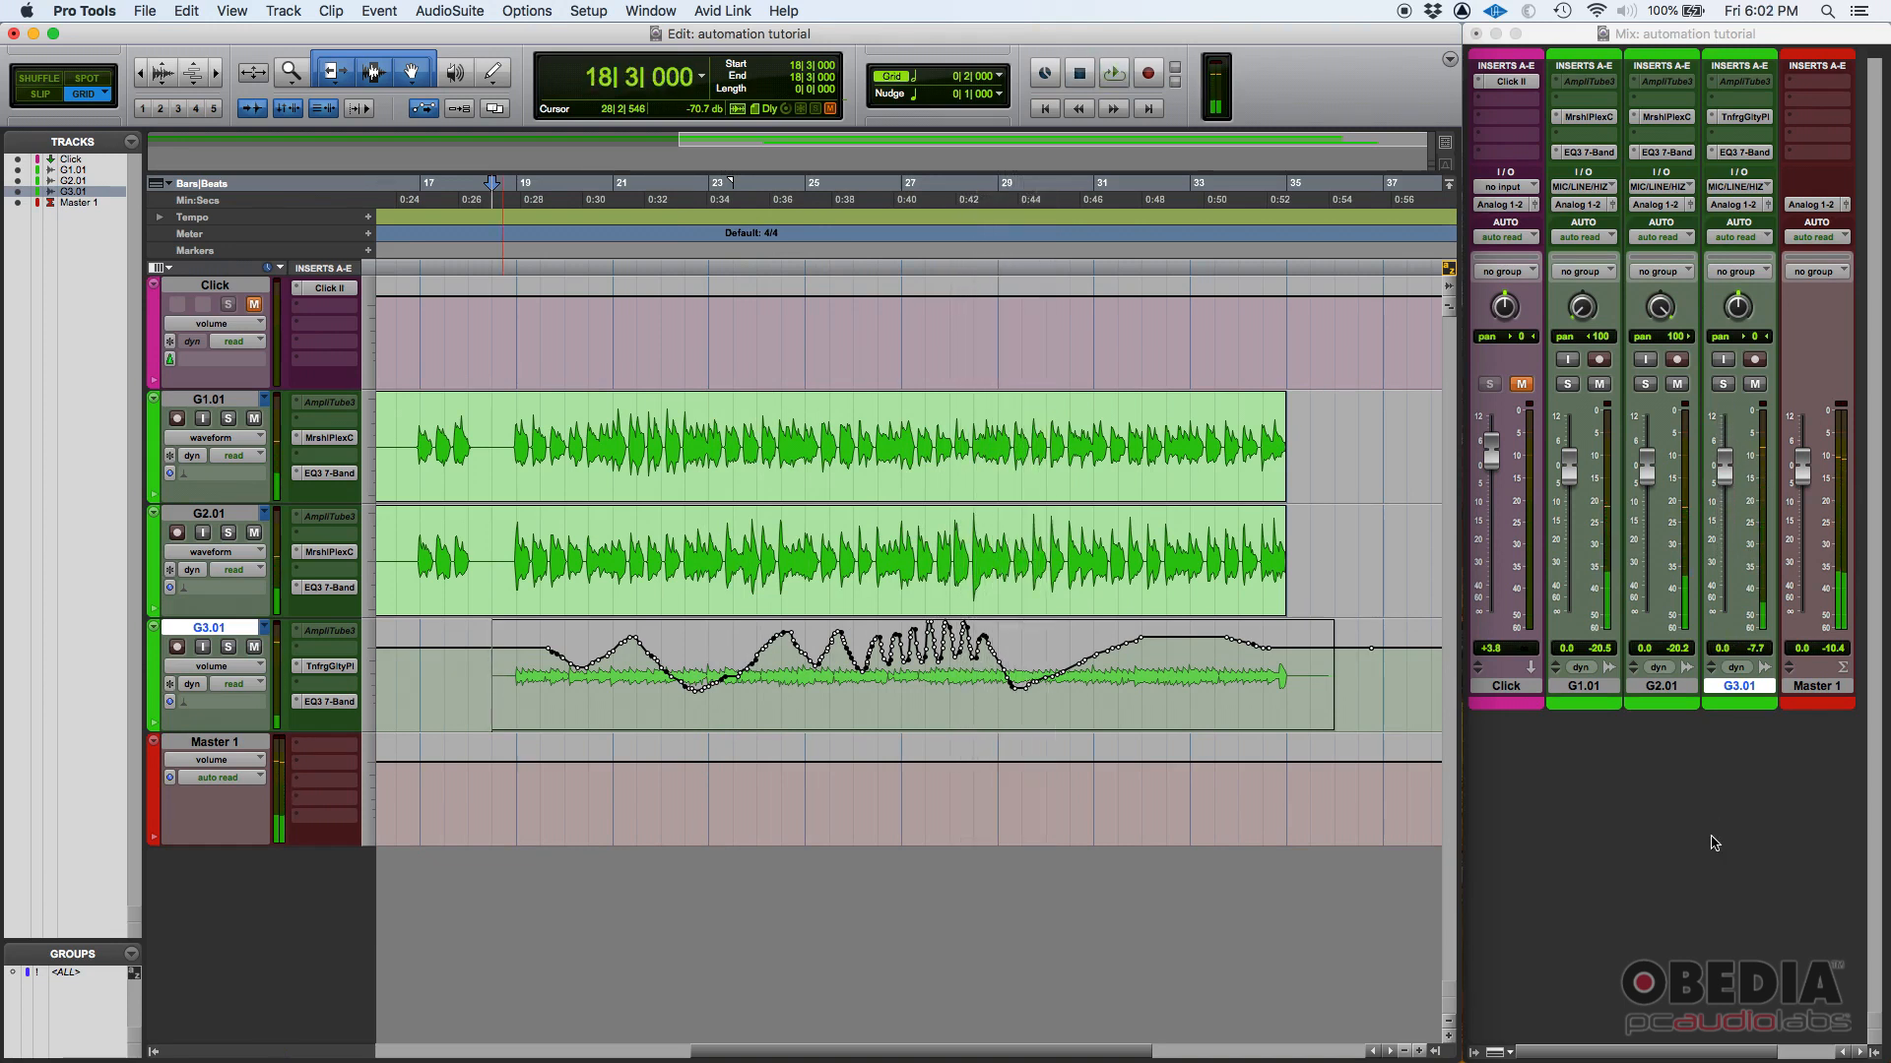
# Step: Set the automation mode of the G3.01 track to touch
pyautogui.click(219, 686)
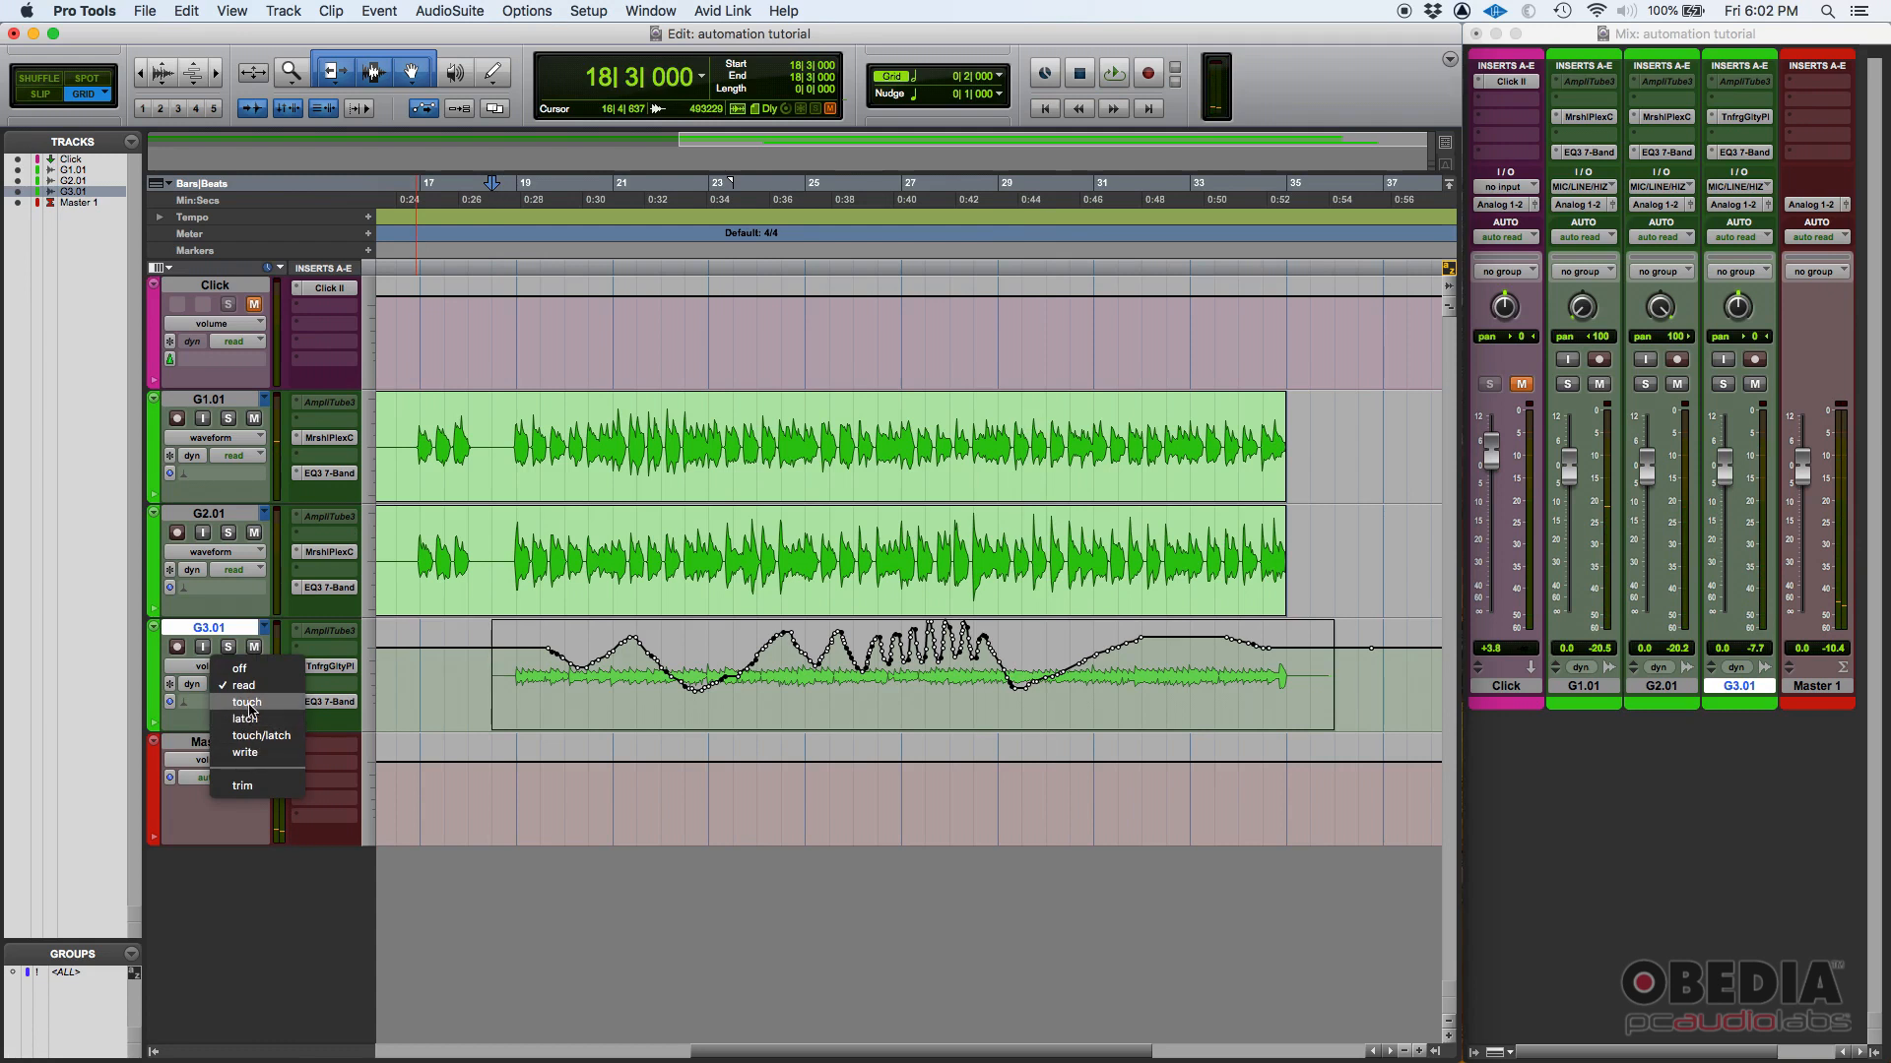
pyautogui.click(250, 705)
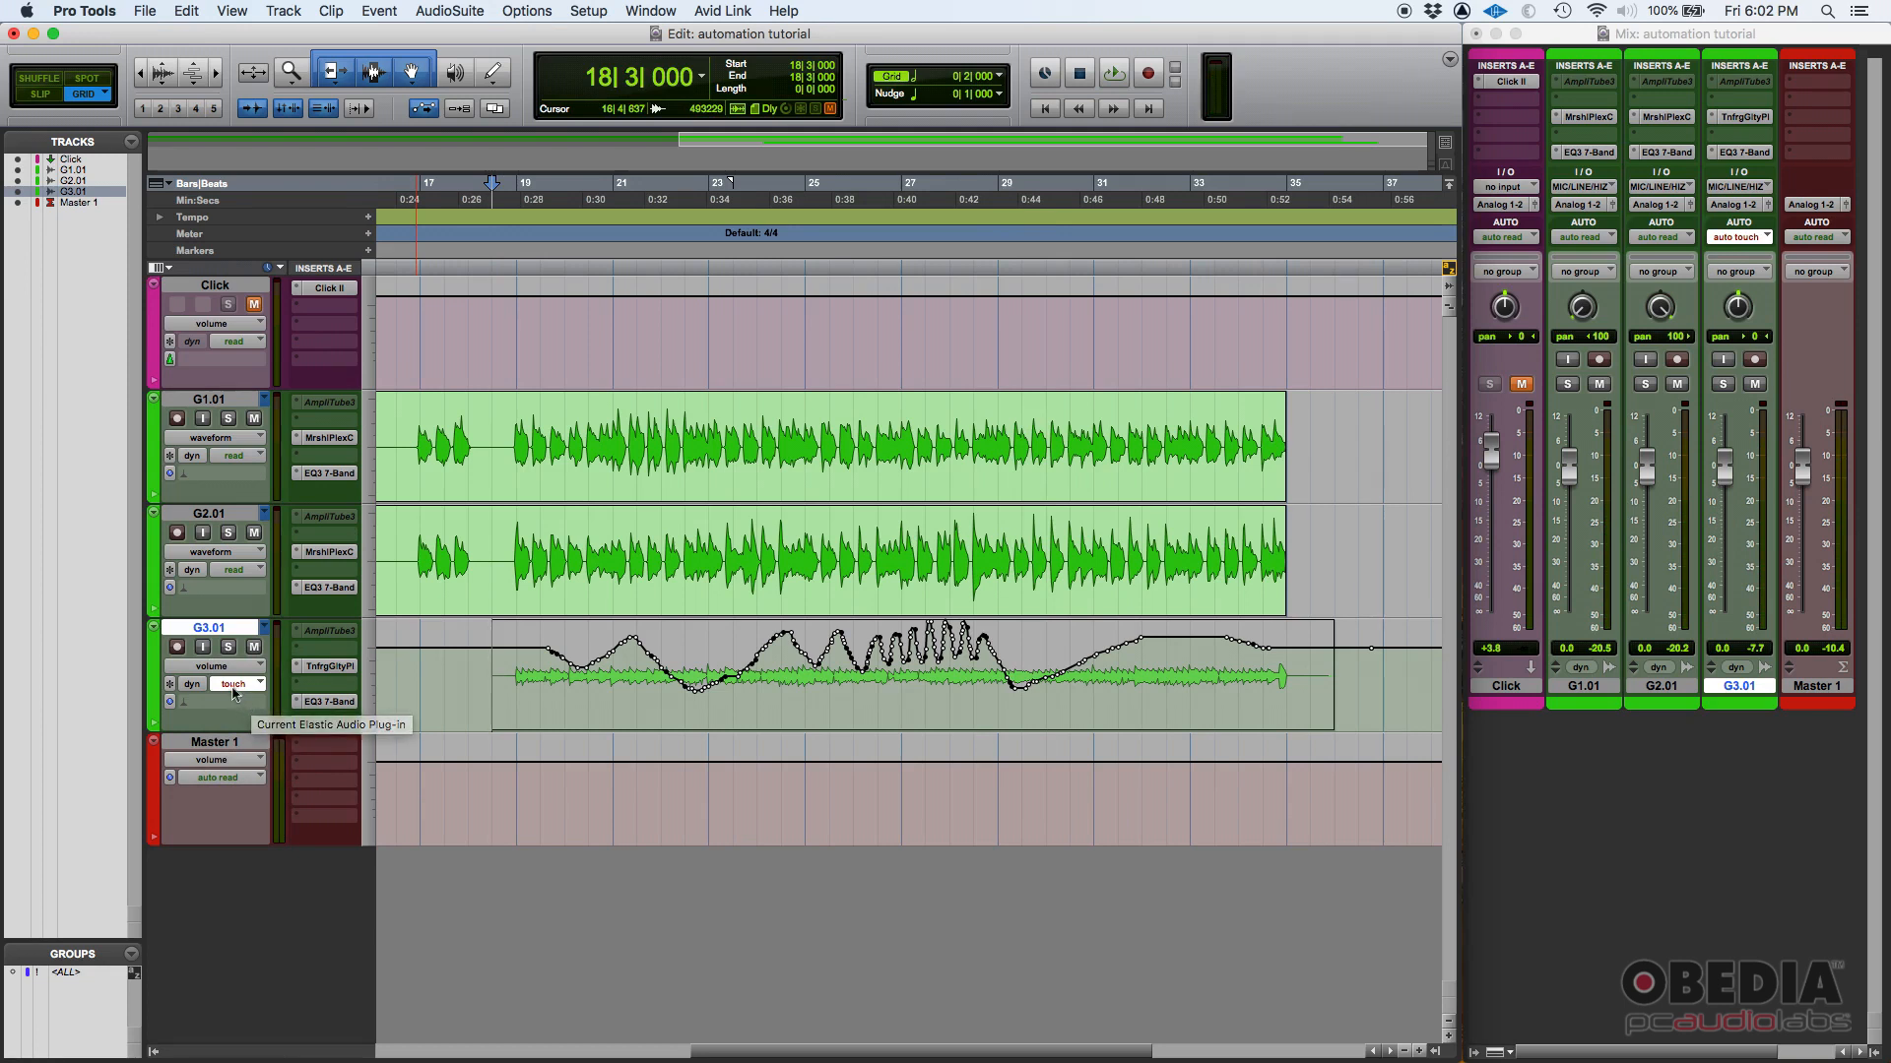
pyautogui.click(235, 685)
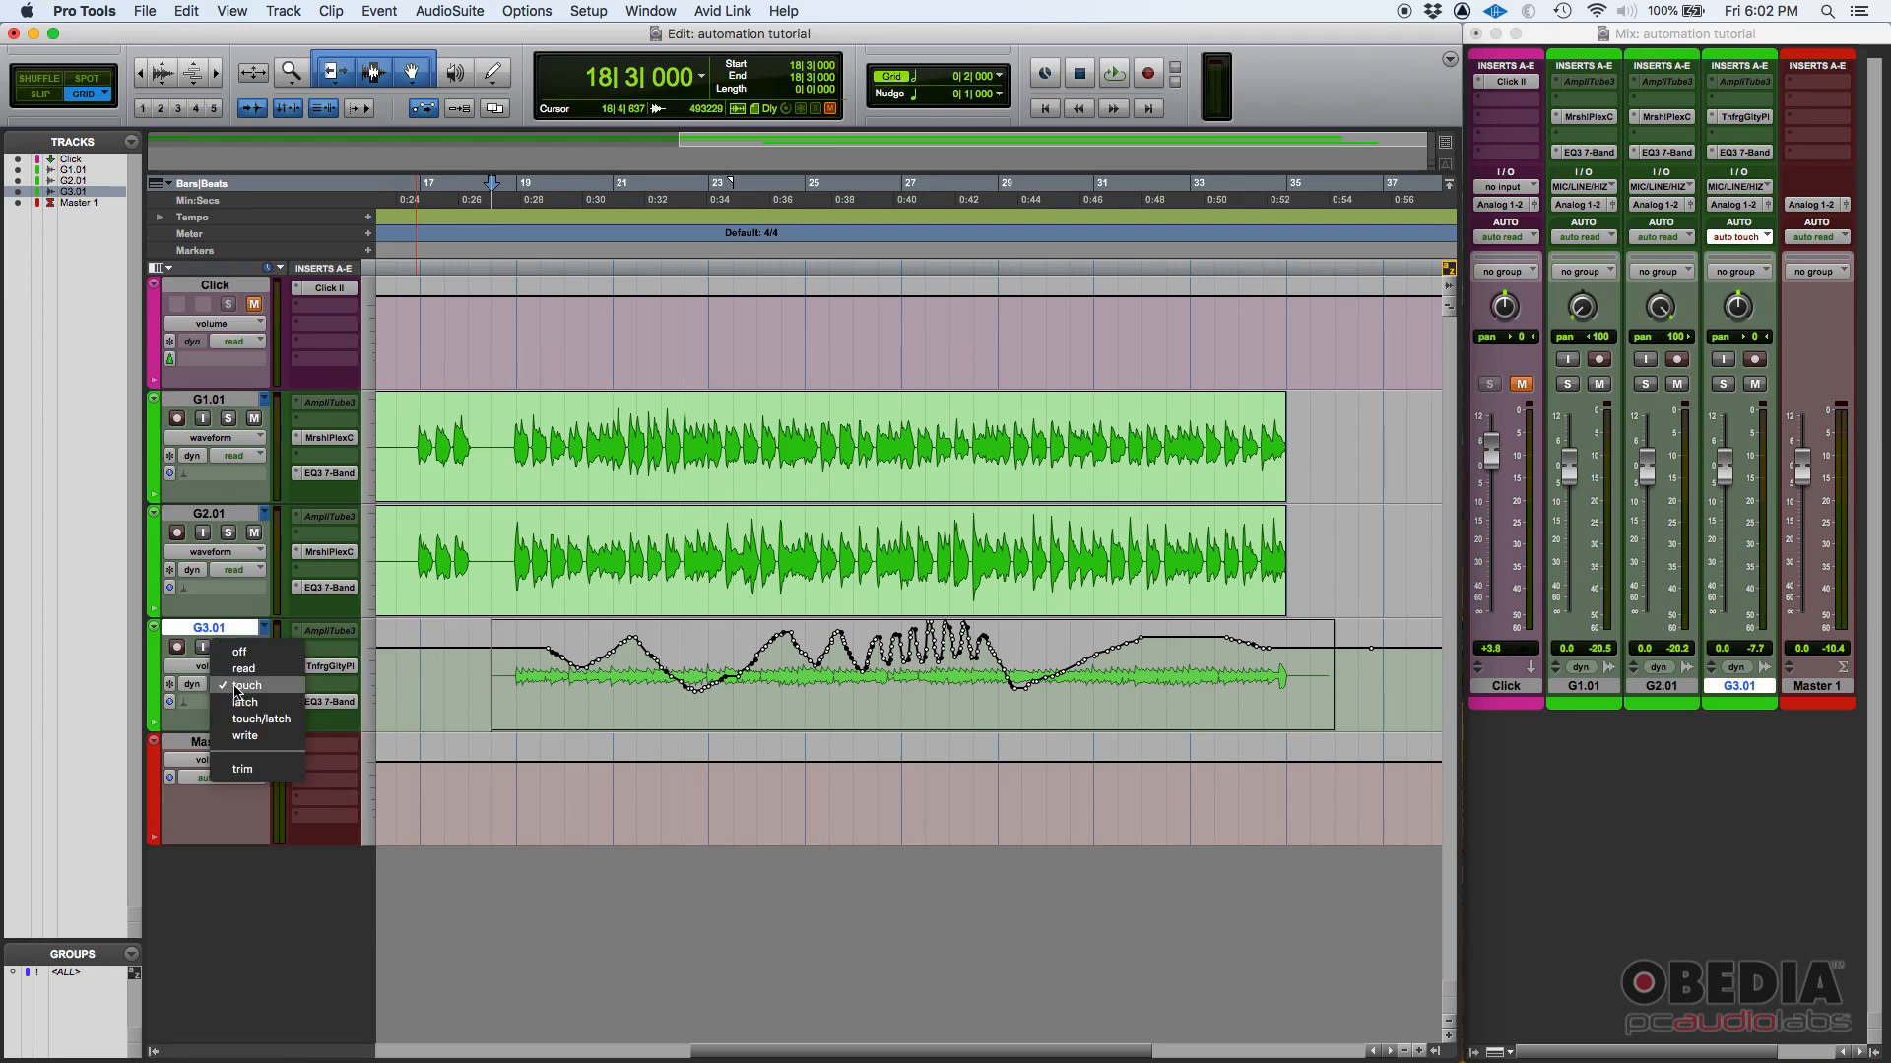
pyautogui.click(239, 687)
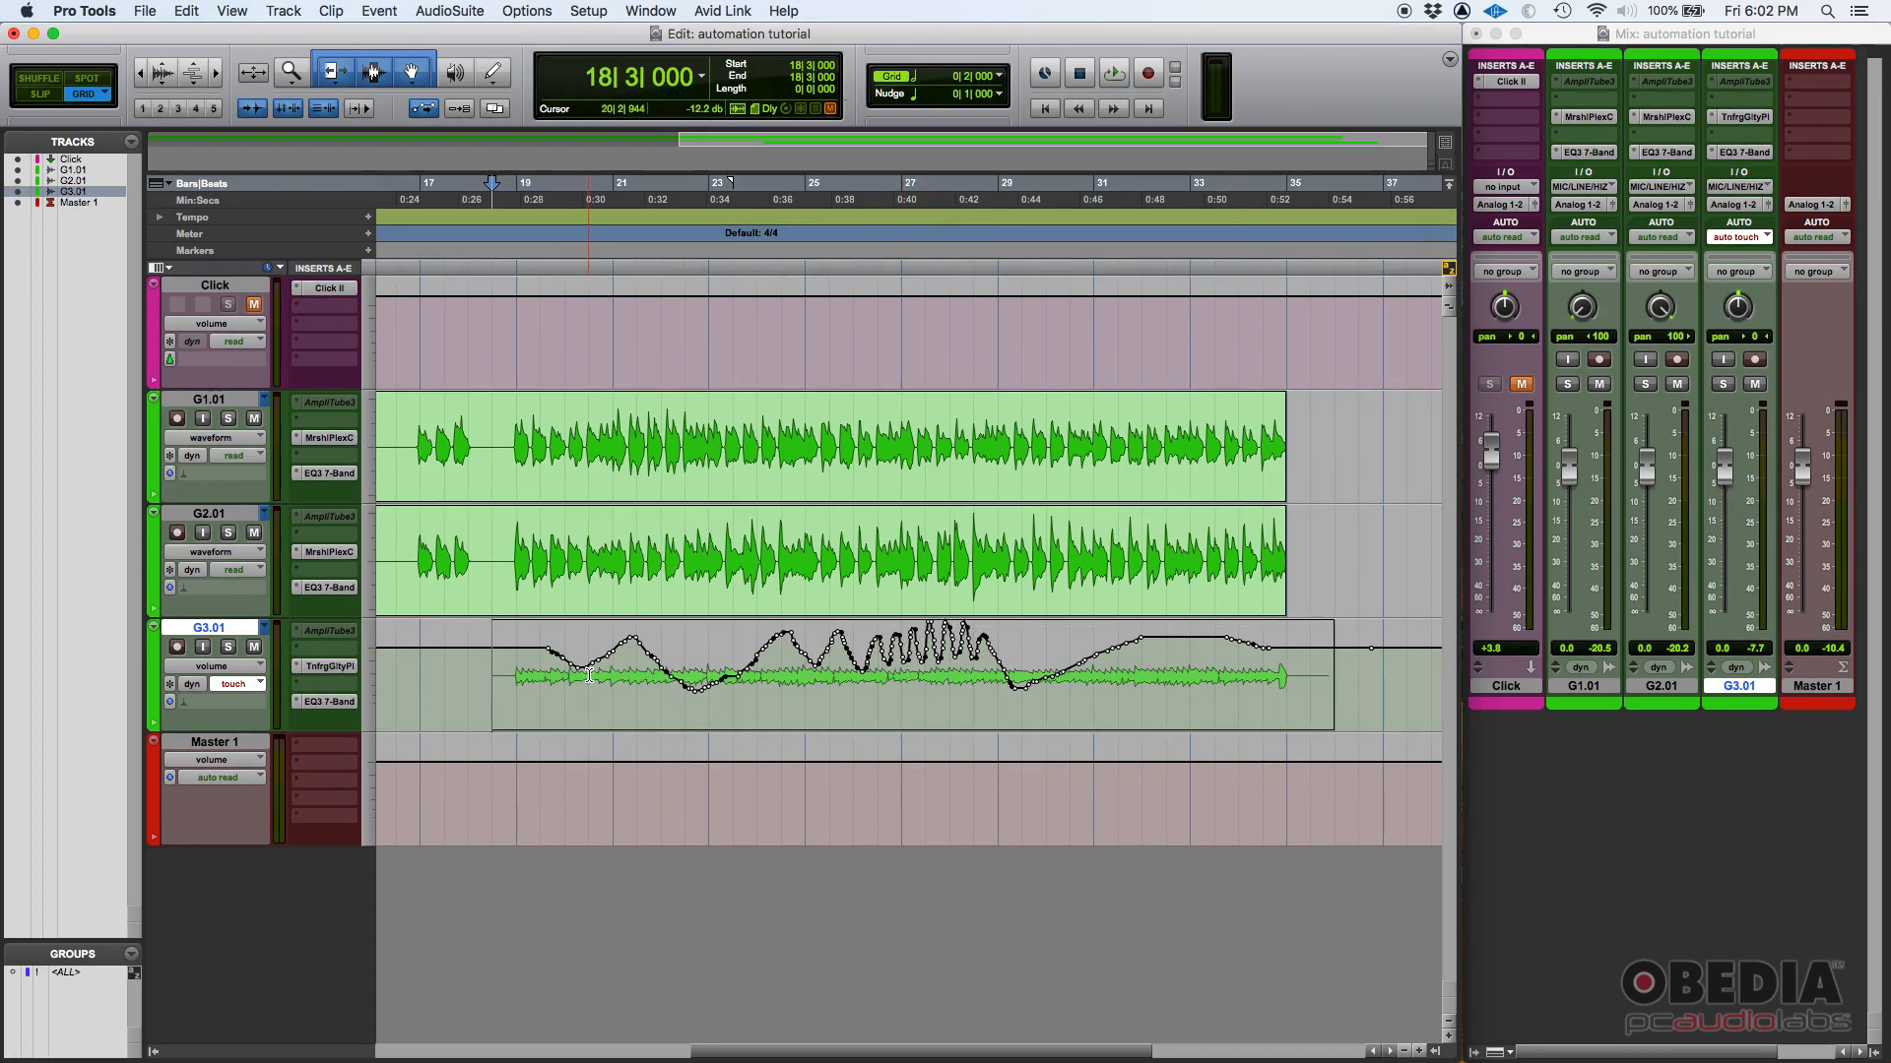
# Step: Play from 18|3 and rewrite G3.01's volume between about bars 24 and 28 with fader moves in touch mode
pyautogui.click(510, 682)
pyautogui.press('space')
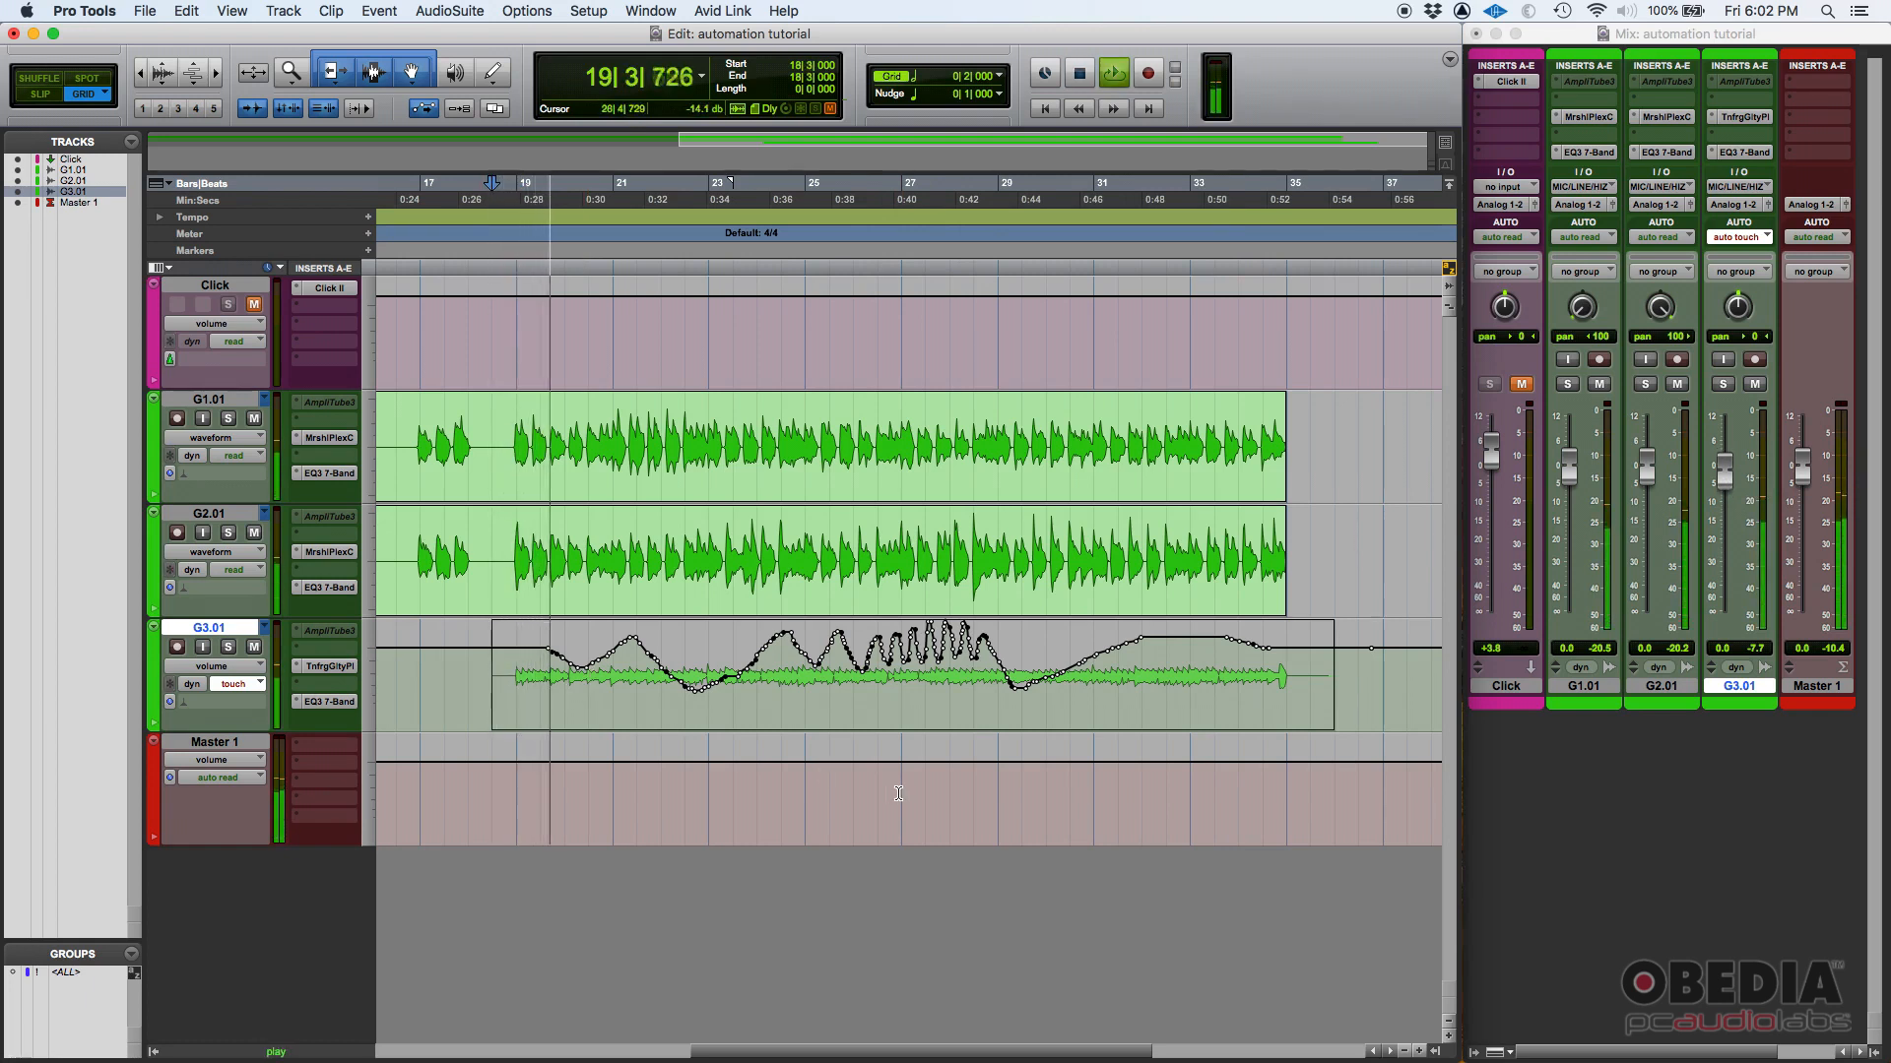
pyautogui.moveTo(1725, 475); pyautogui.dragTo(1769, 542)
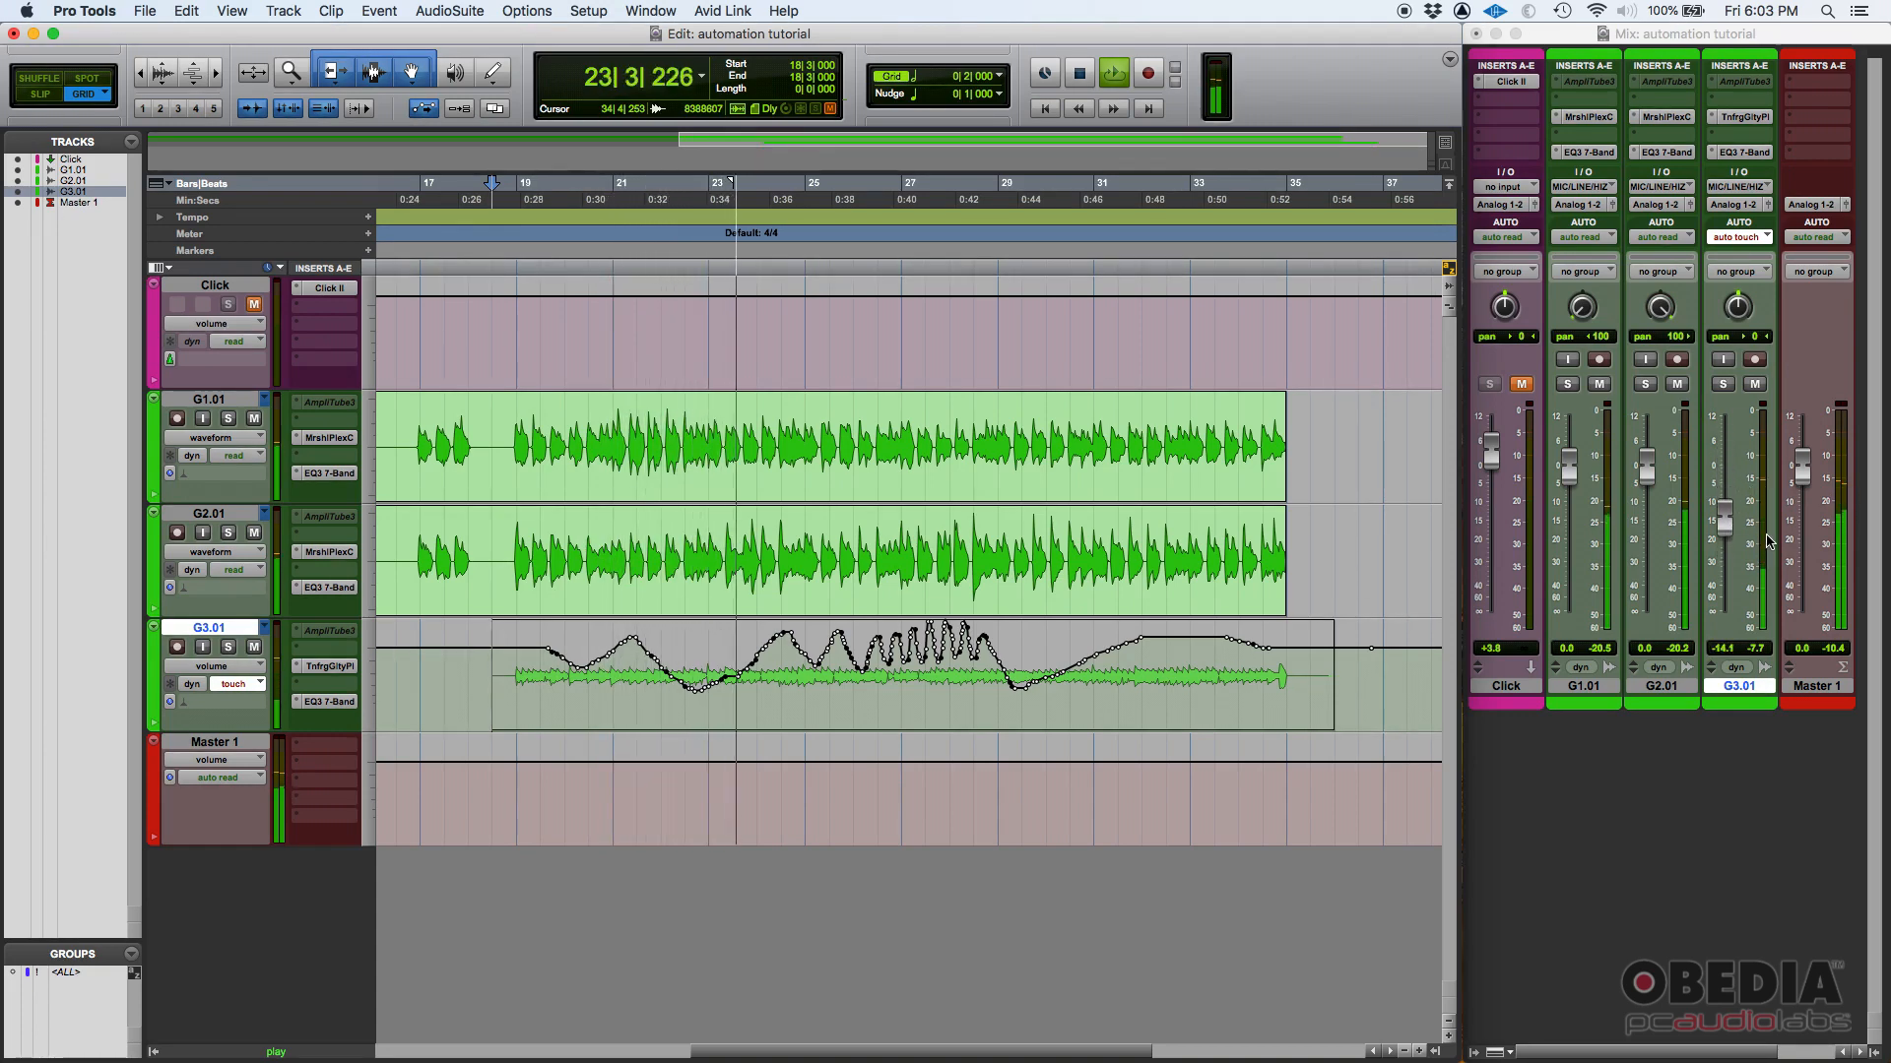
pyautogui.moveTo(1725, 472); pyautogui.dragTo(1735, 520)
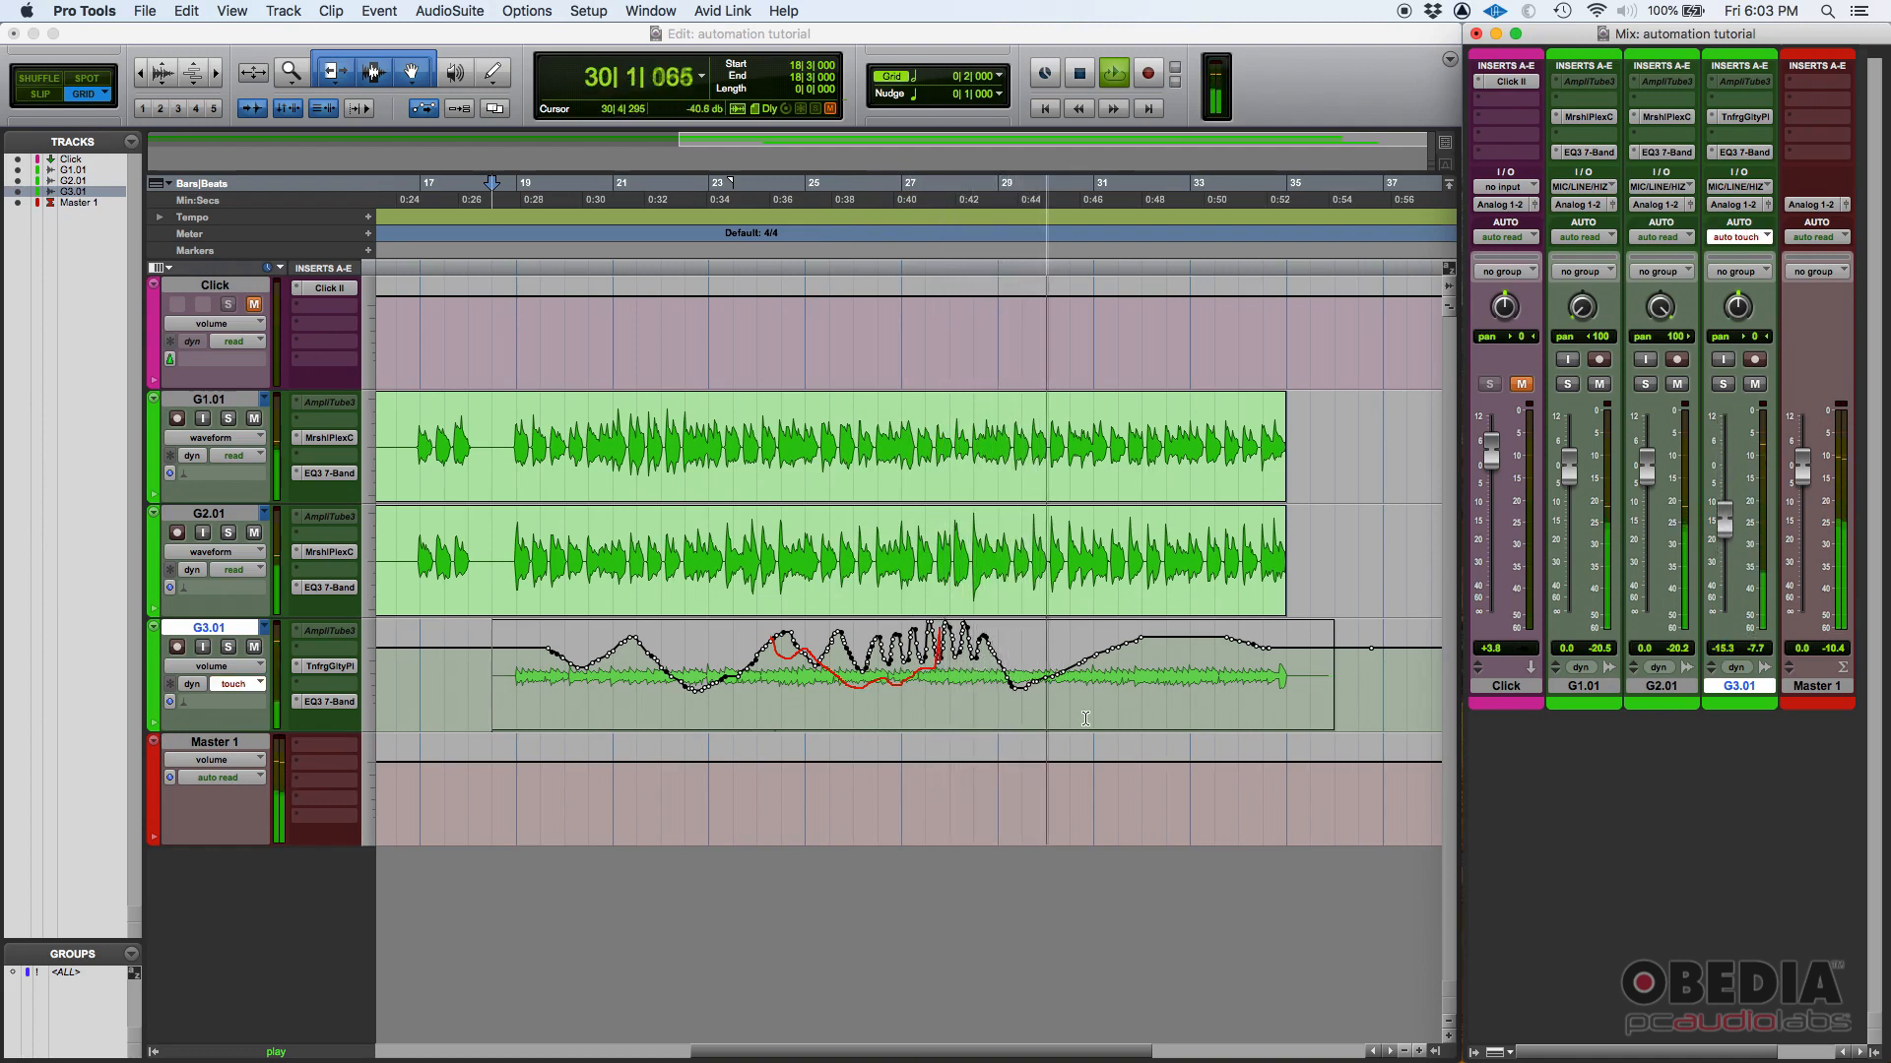
pyautogui.press('space')
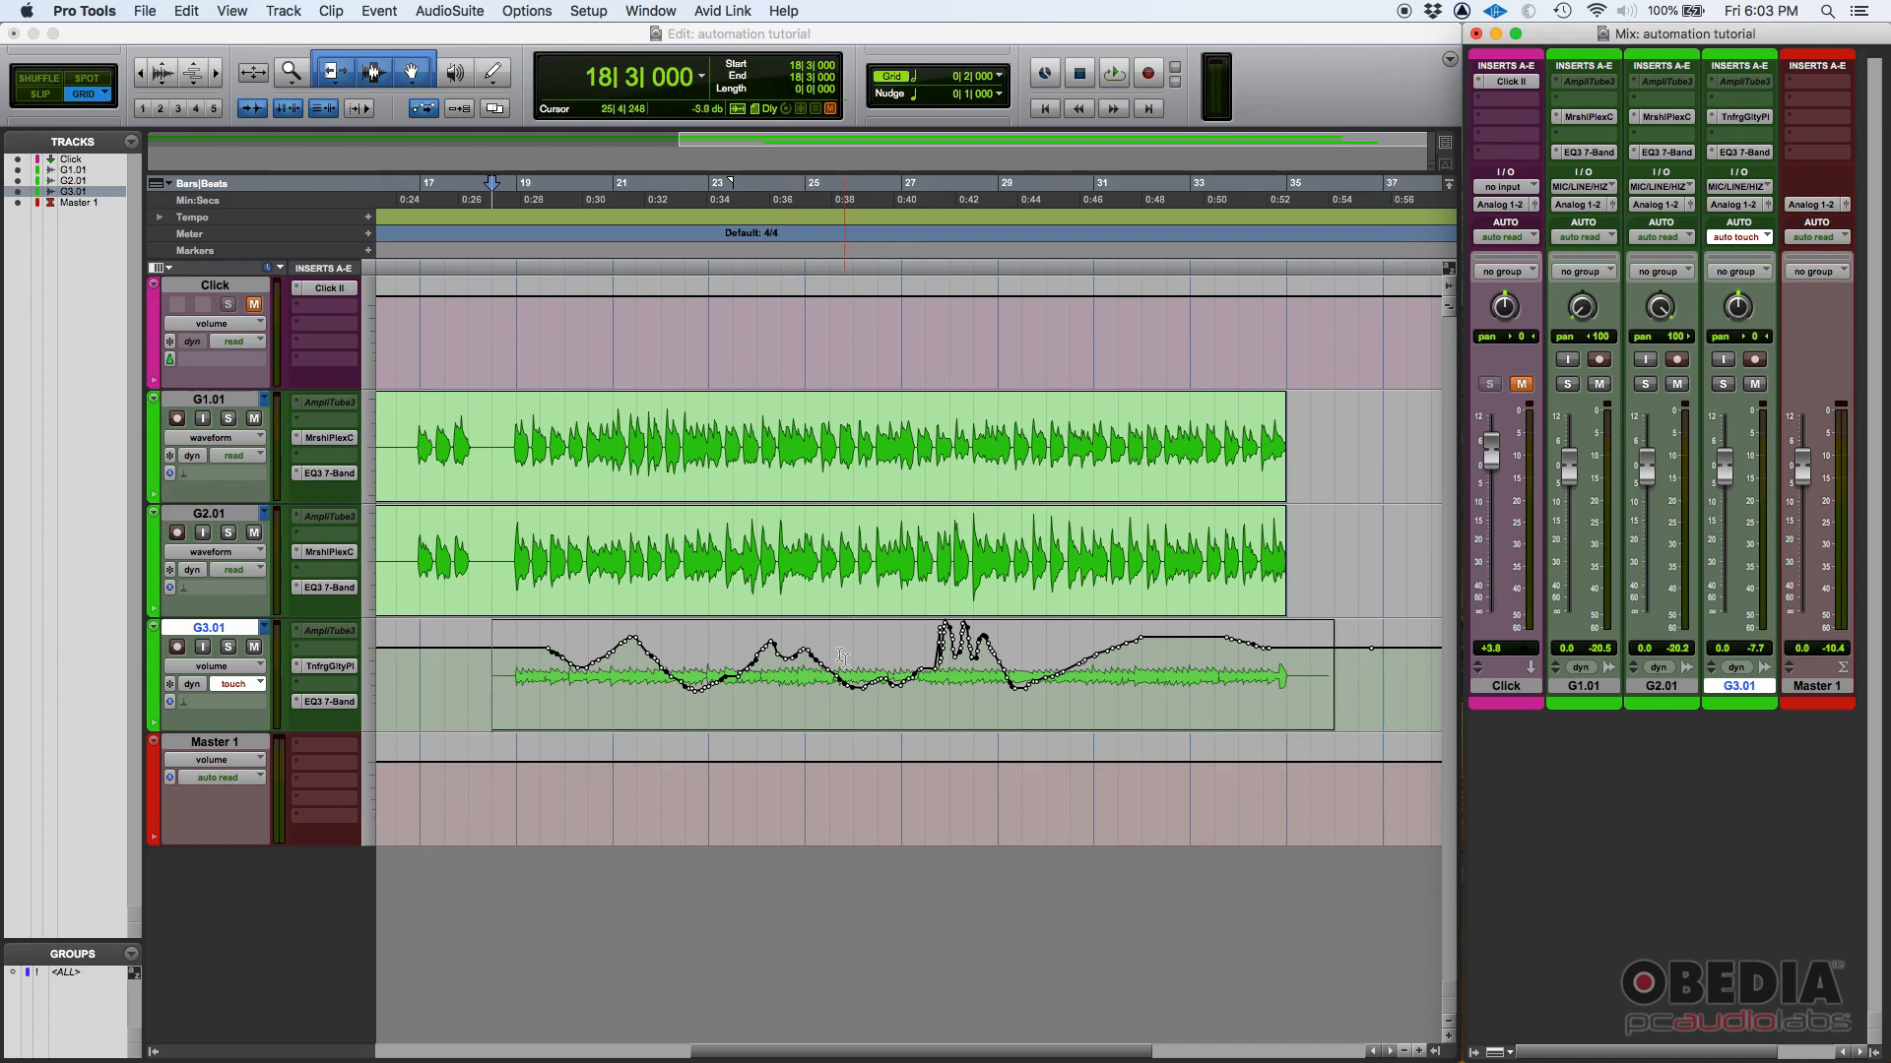
# Step: Highlight the rewritten G3.01 automation from 24|3 to 28|1, clear the selection, and undo the touch pass
pyautogui.moveTo(781, 661); pyautogui.dragTo(954, 662)
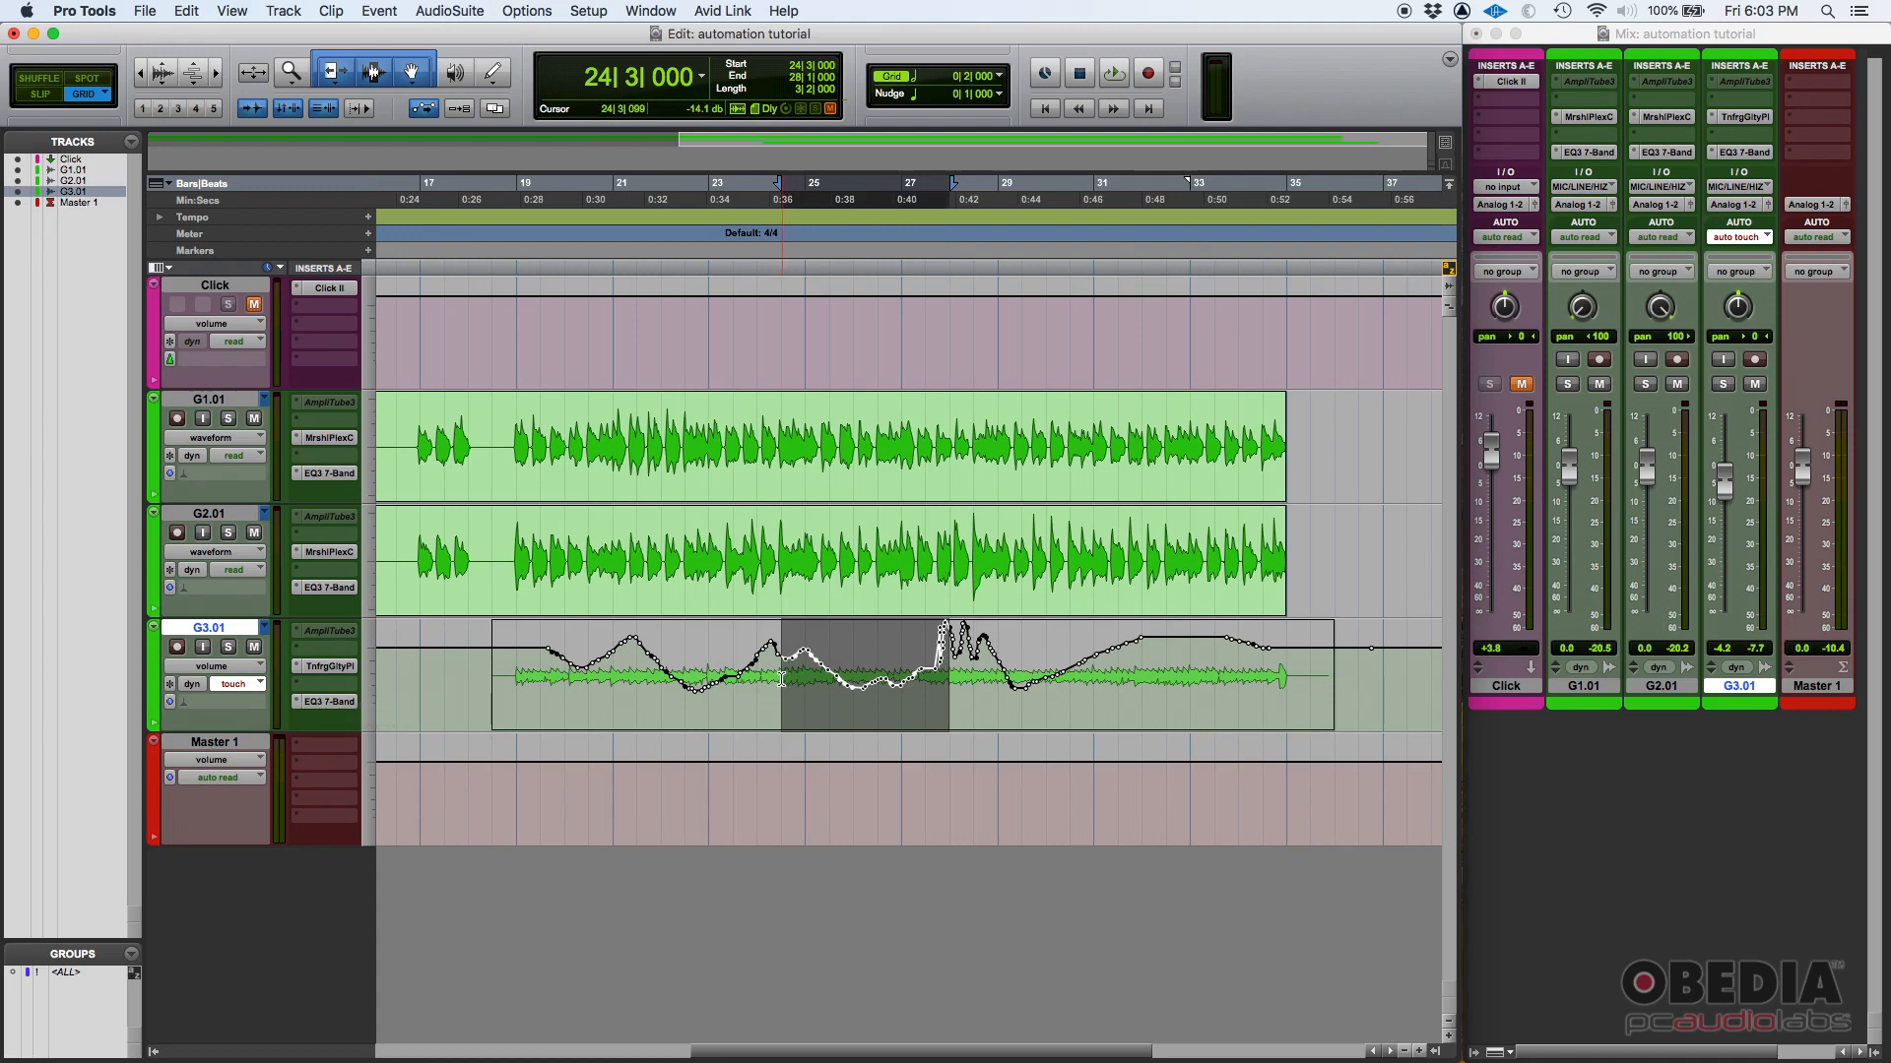
pyautogui.click(781, 679)
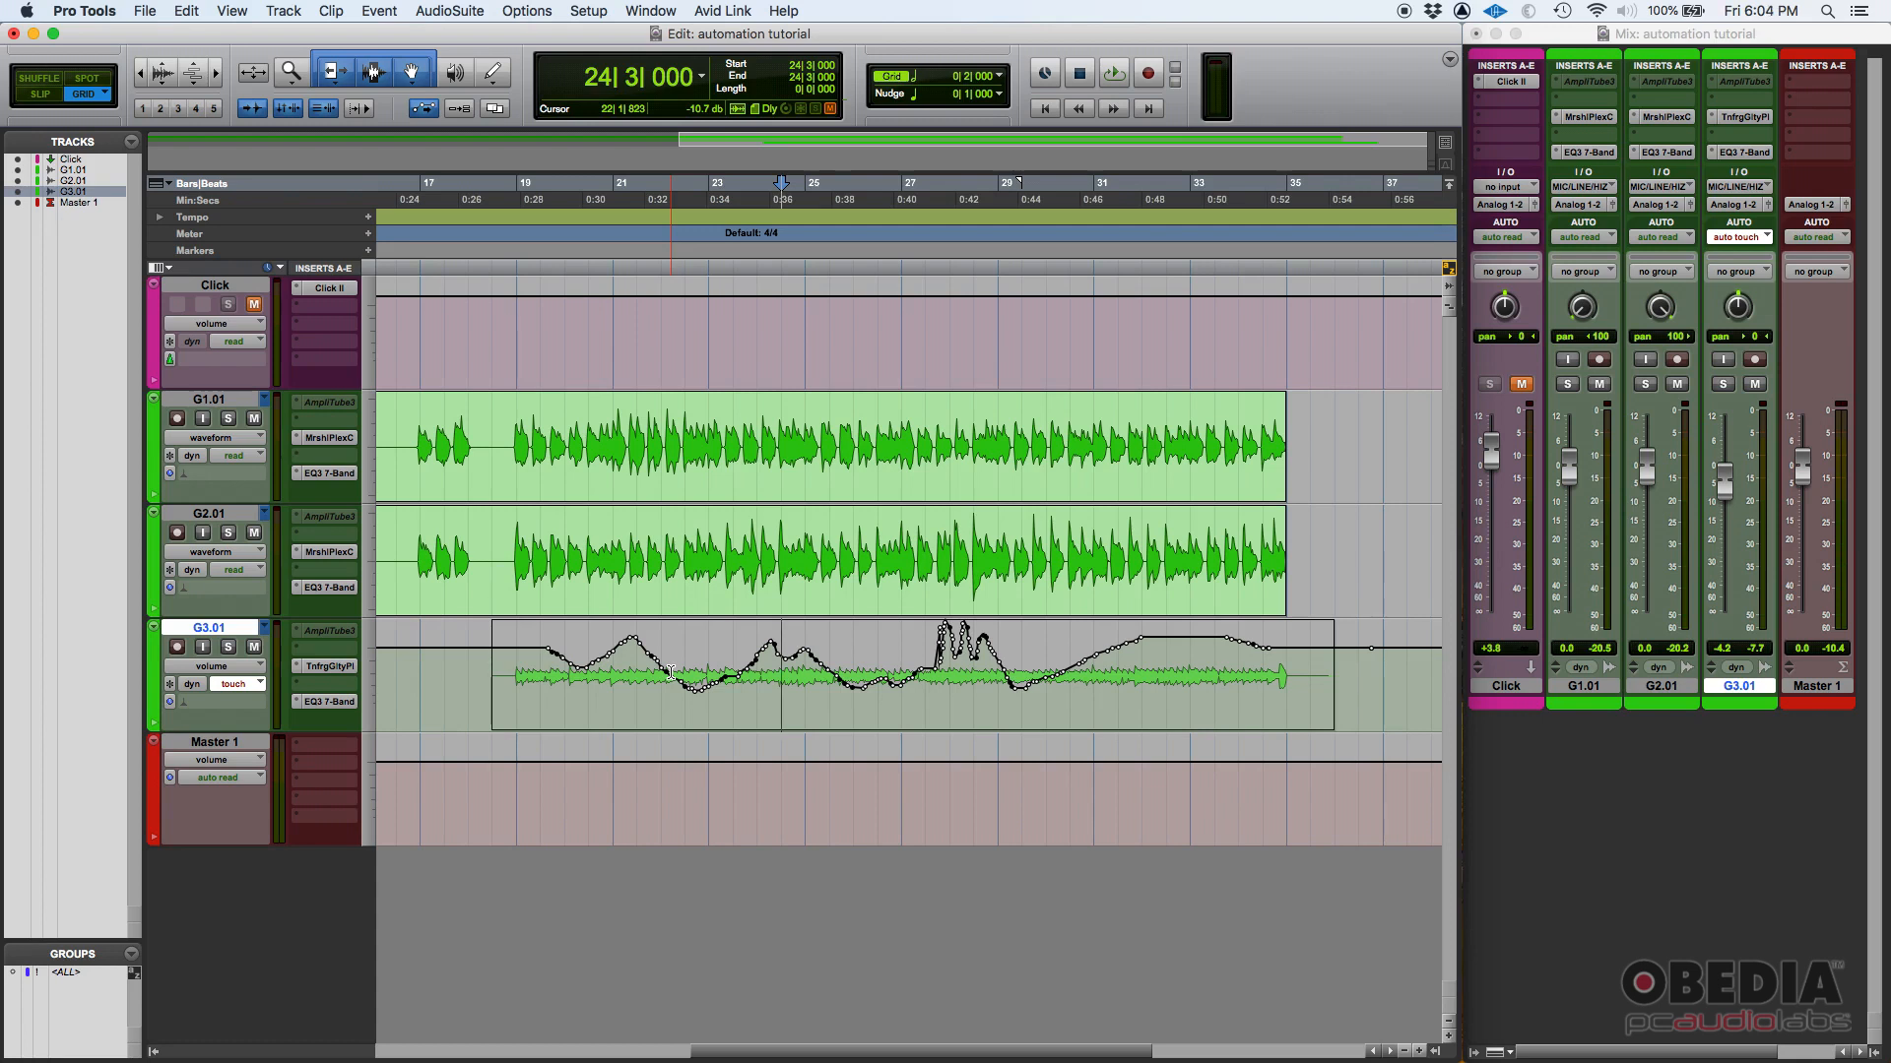
pyautogui.press('super+z')
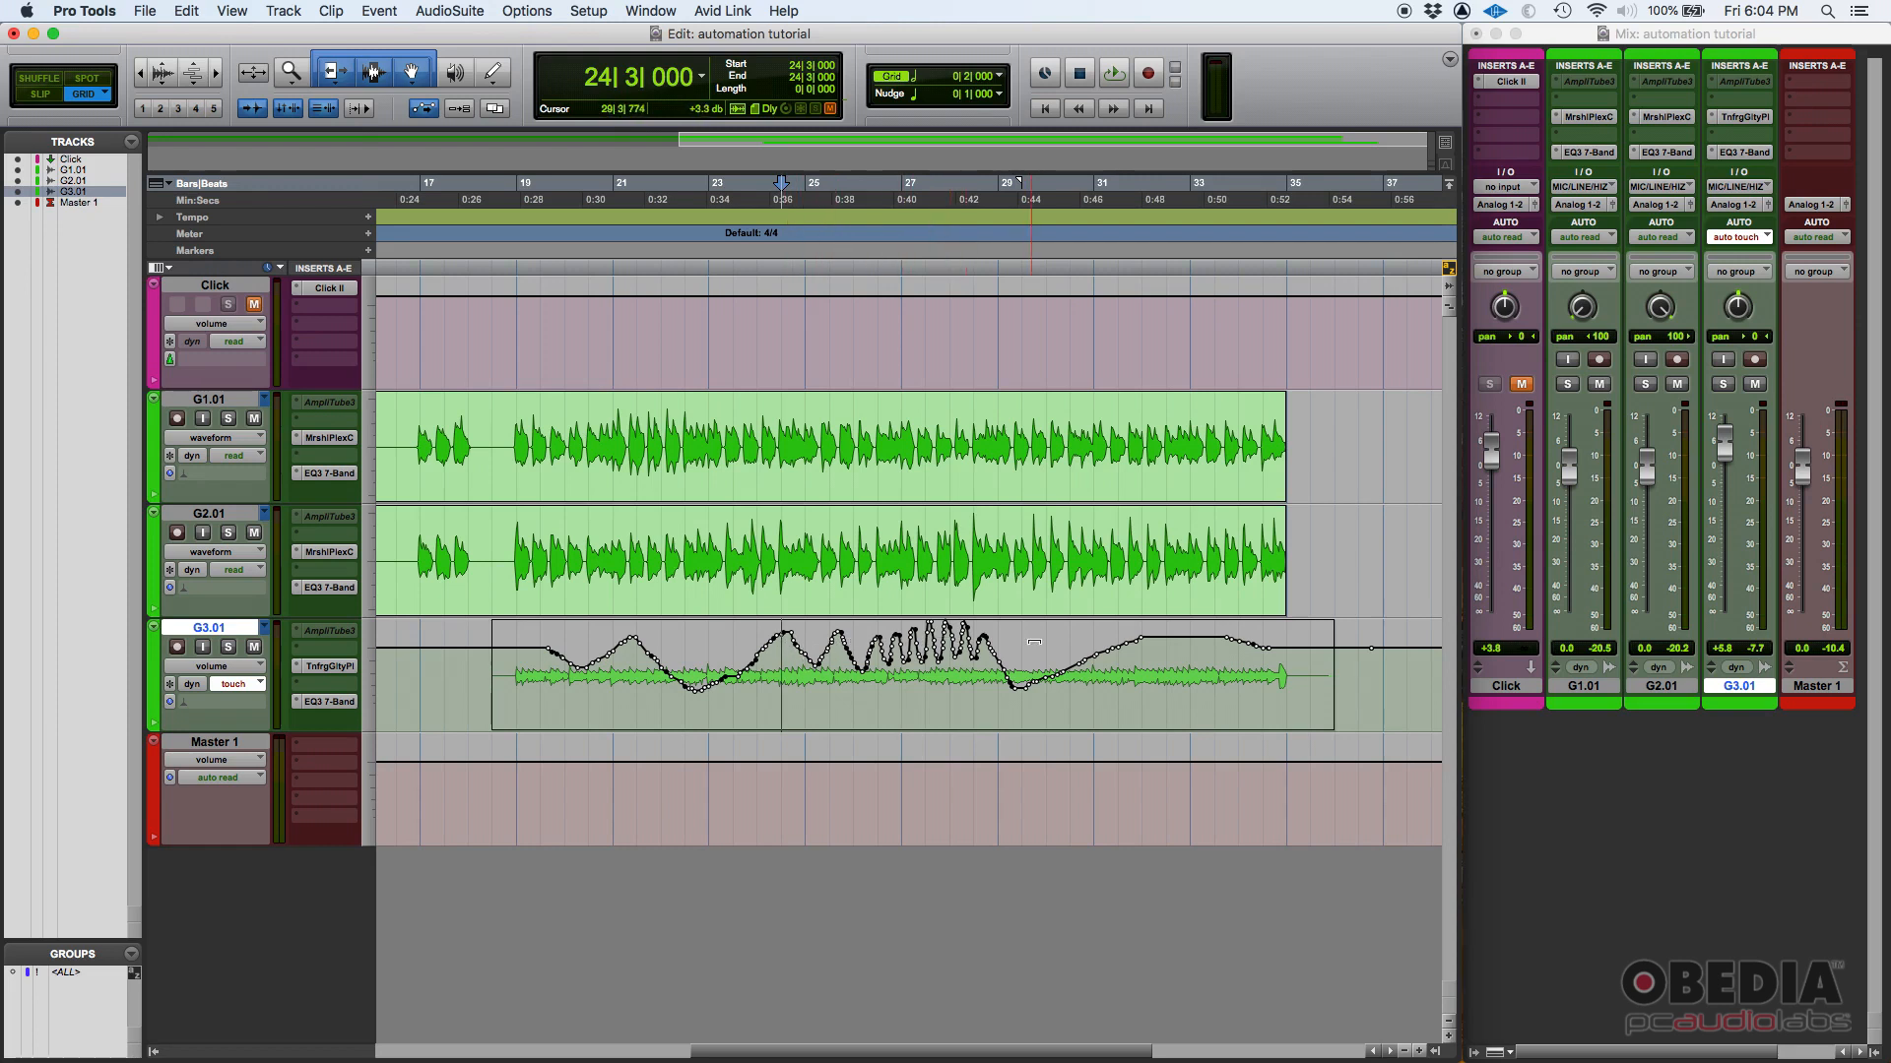
# Step: Play from 21|3 and hold G3.01's fader nearly steady in touch mode from about bar 25 to 29, replacing the rapid volume swings
pyautogui.click(633, 690)
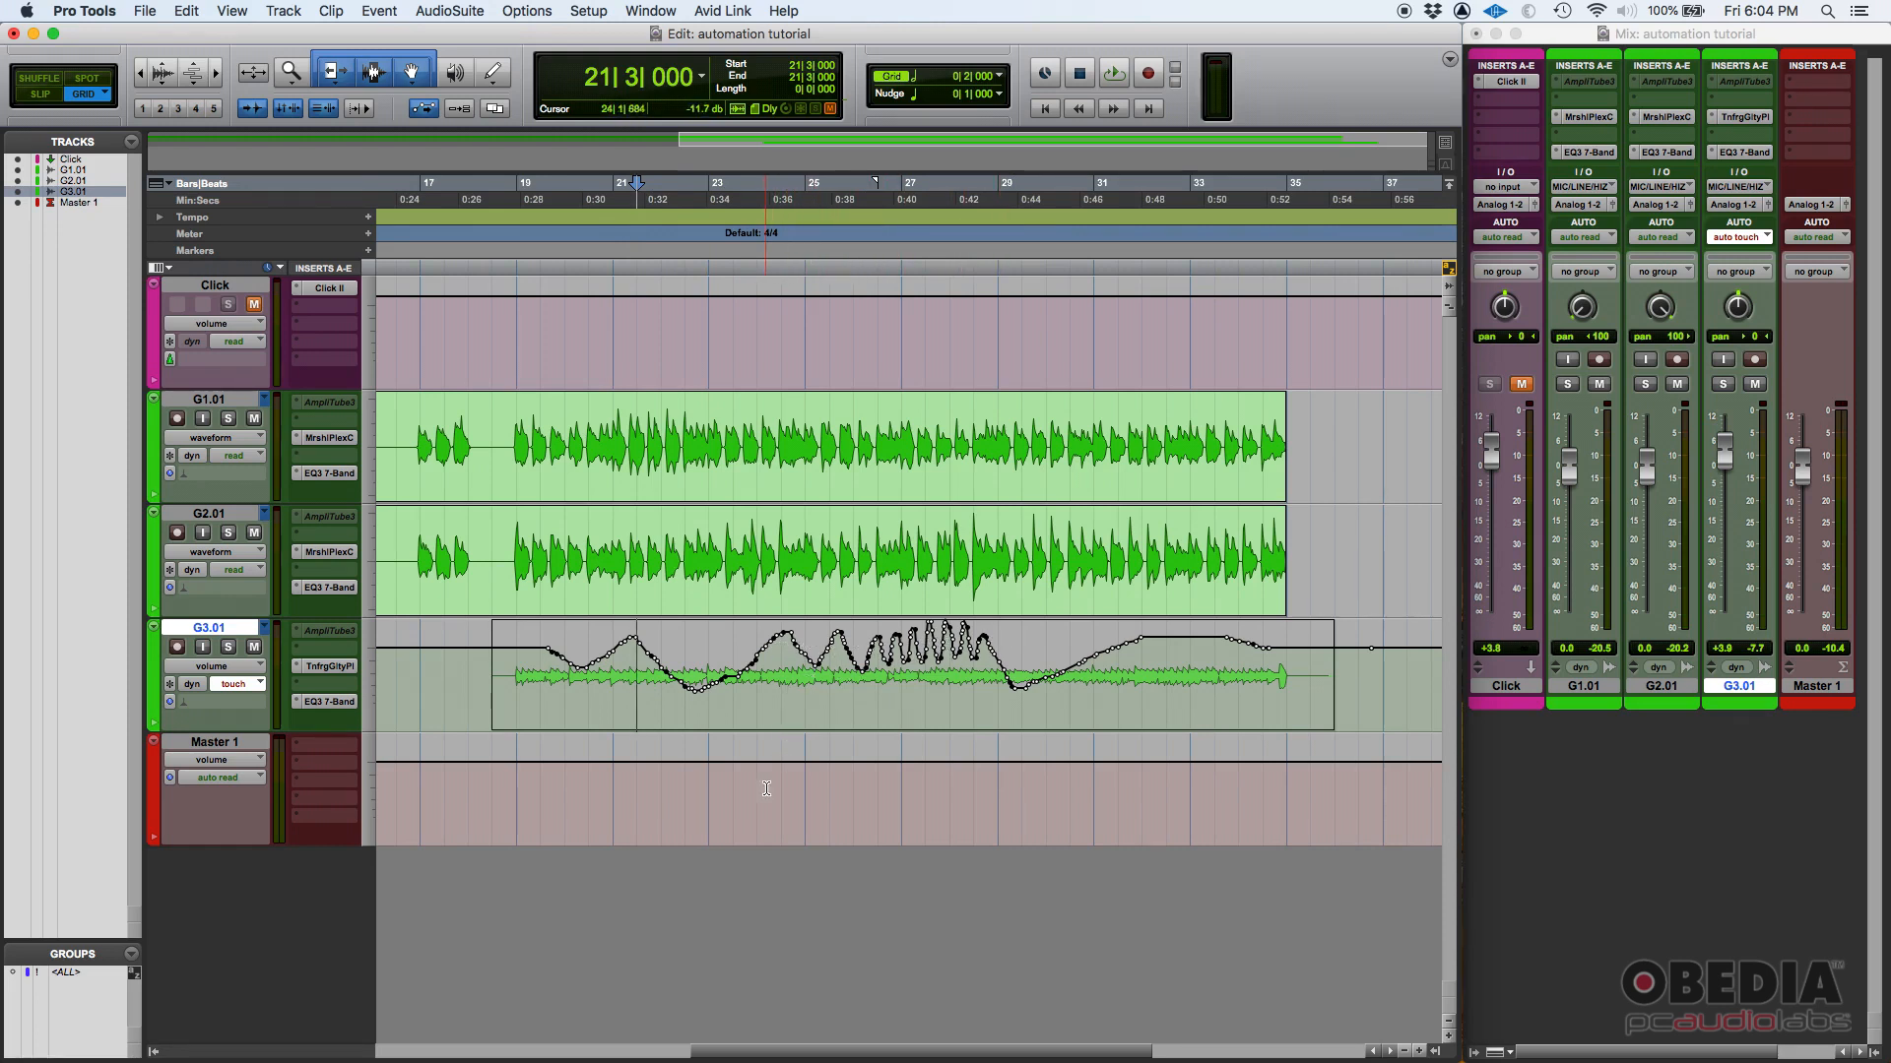
pyautogui.press('space')
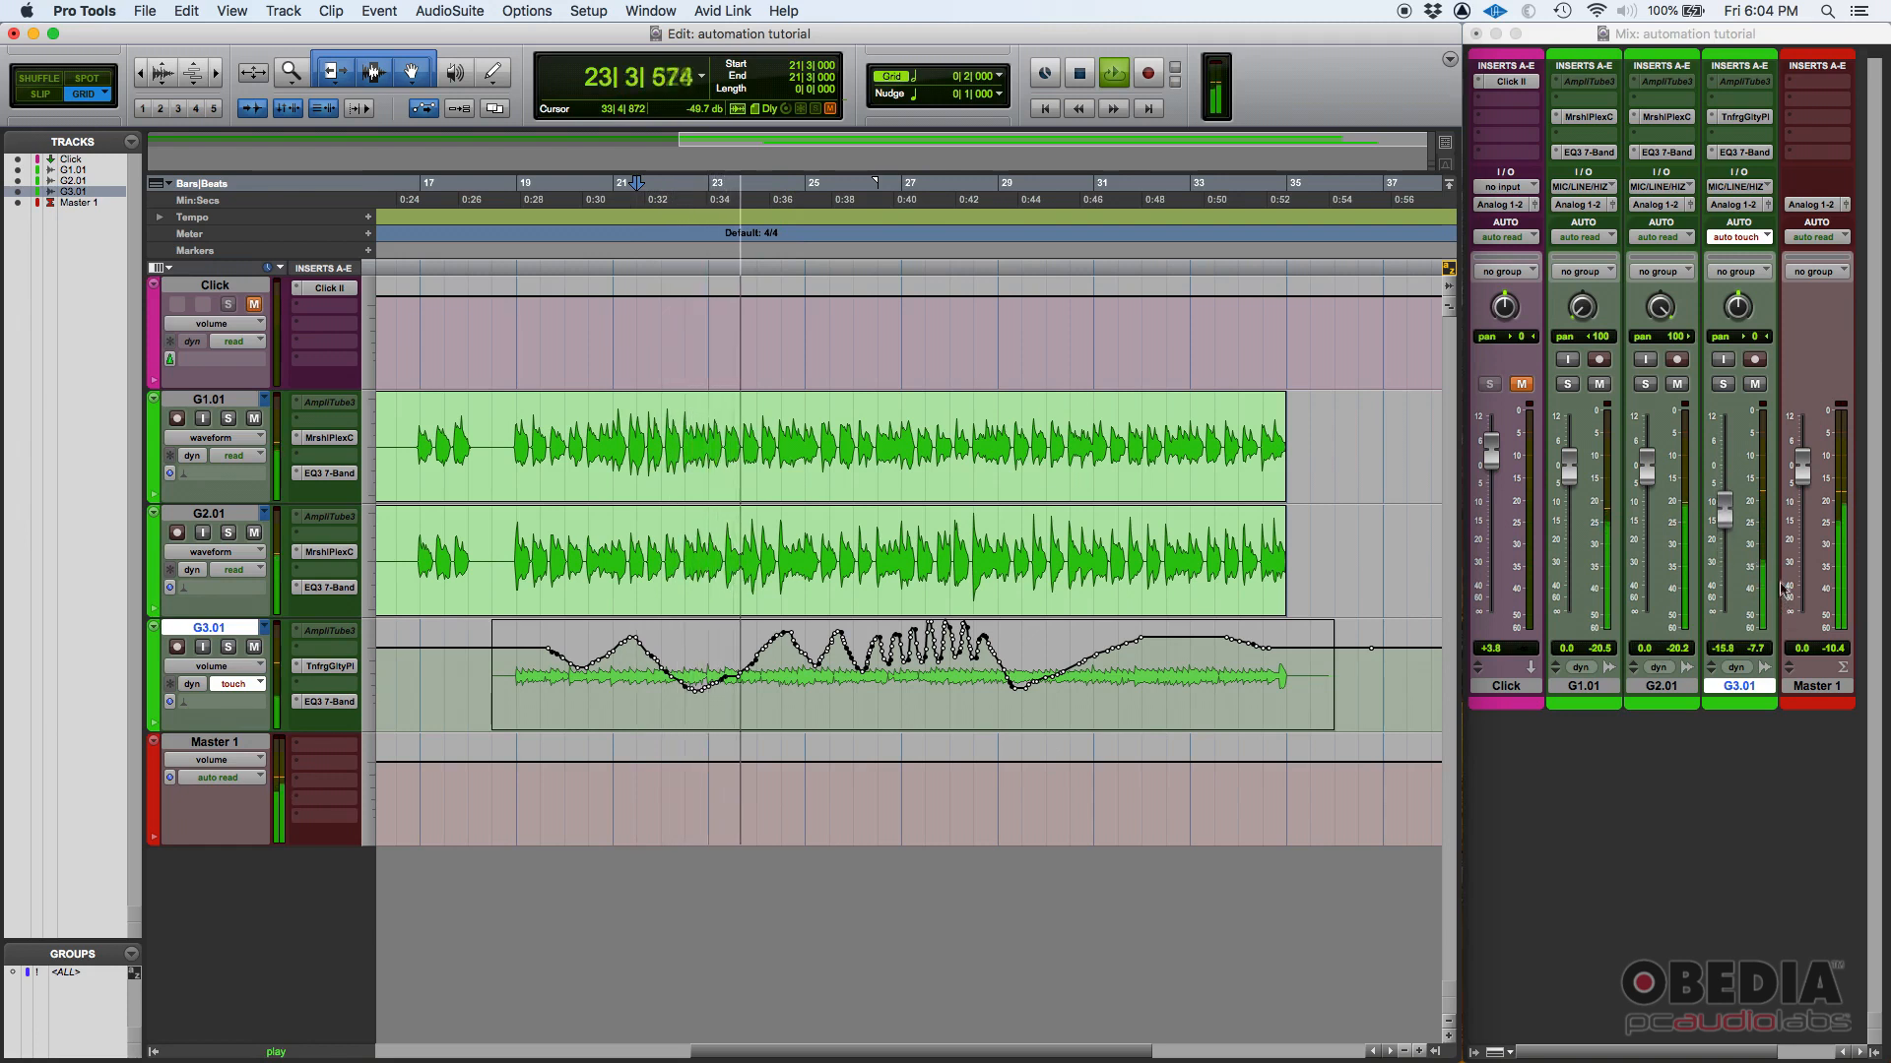
pyautogui.moveTo(1725, 471); pyautogui.dragTo(1725, 481)
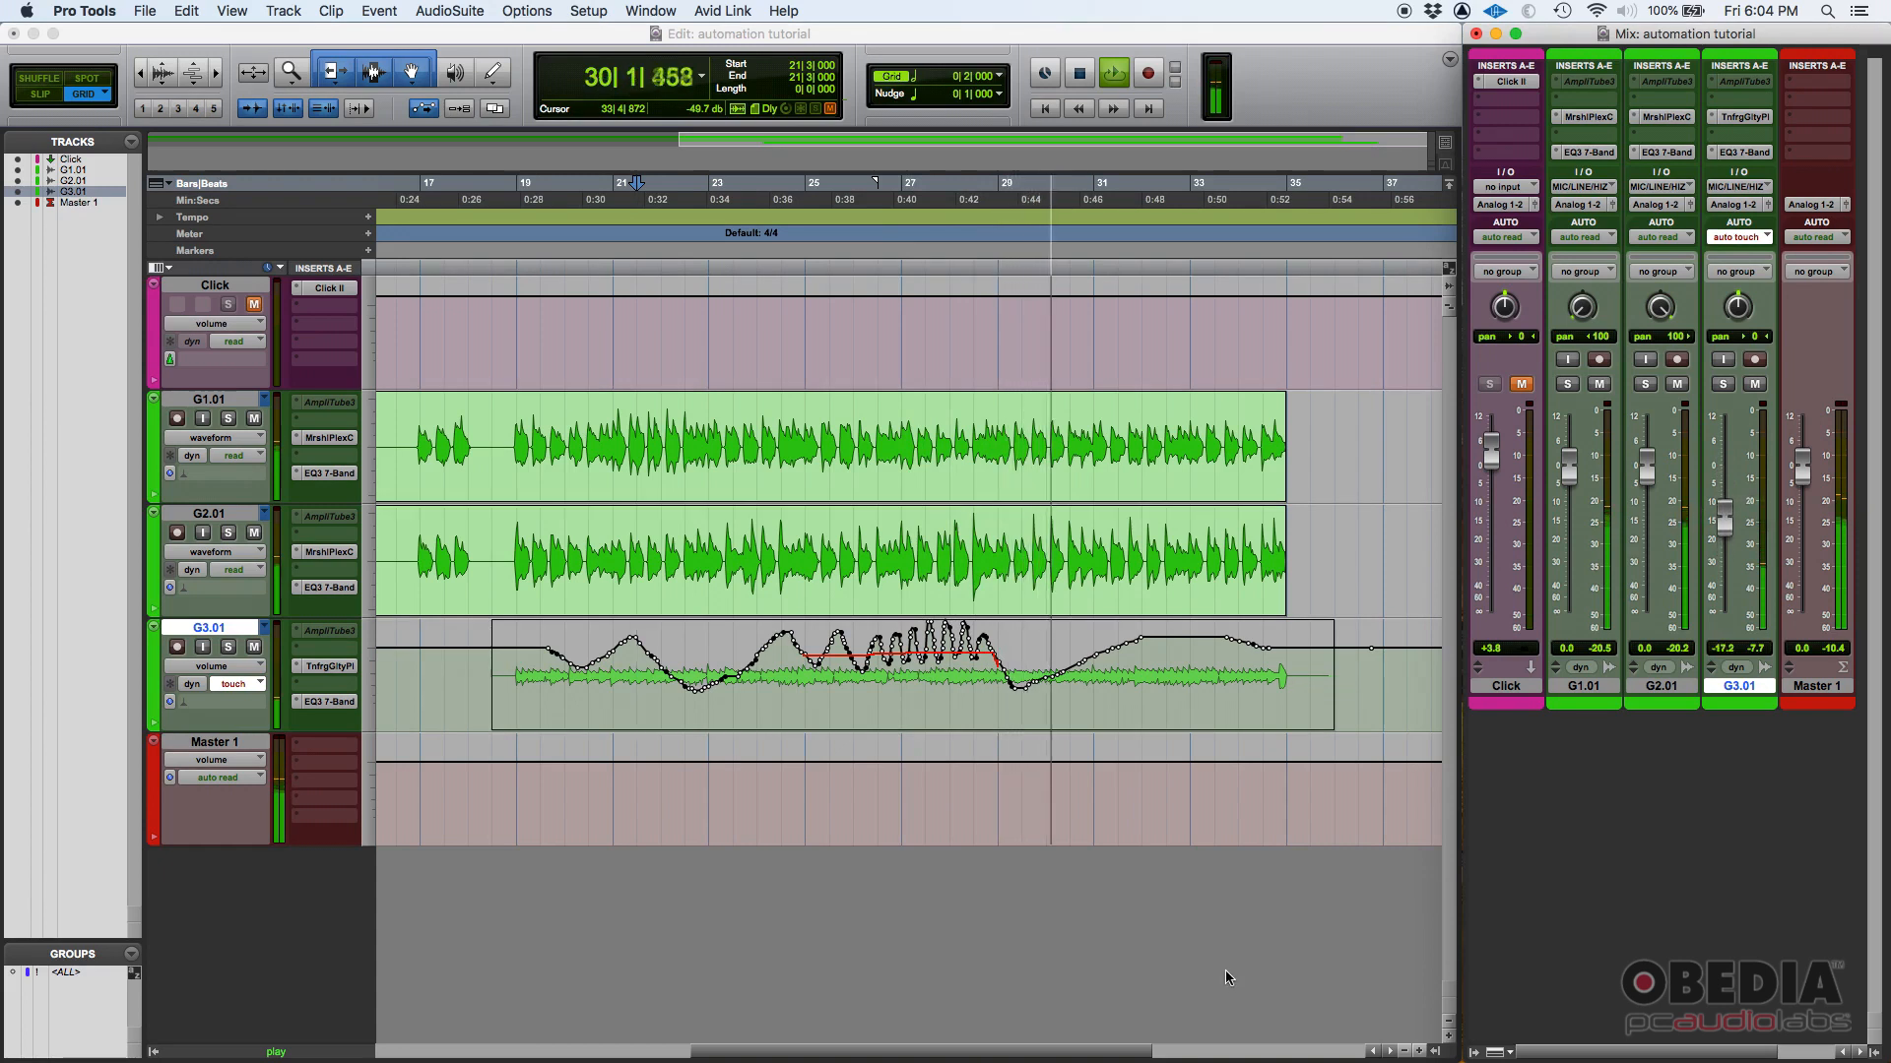
pyautogui.press('space')
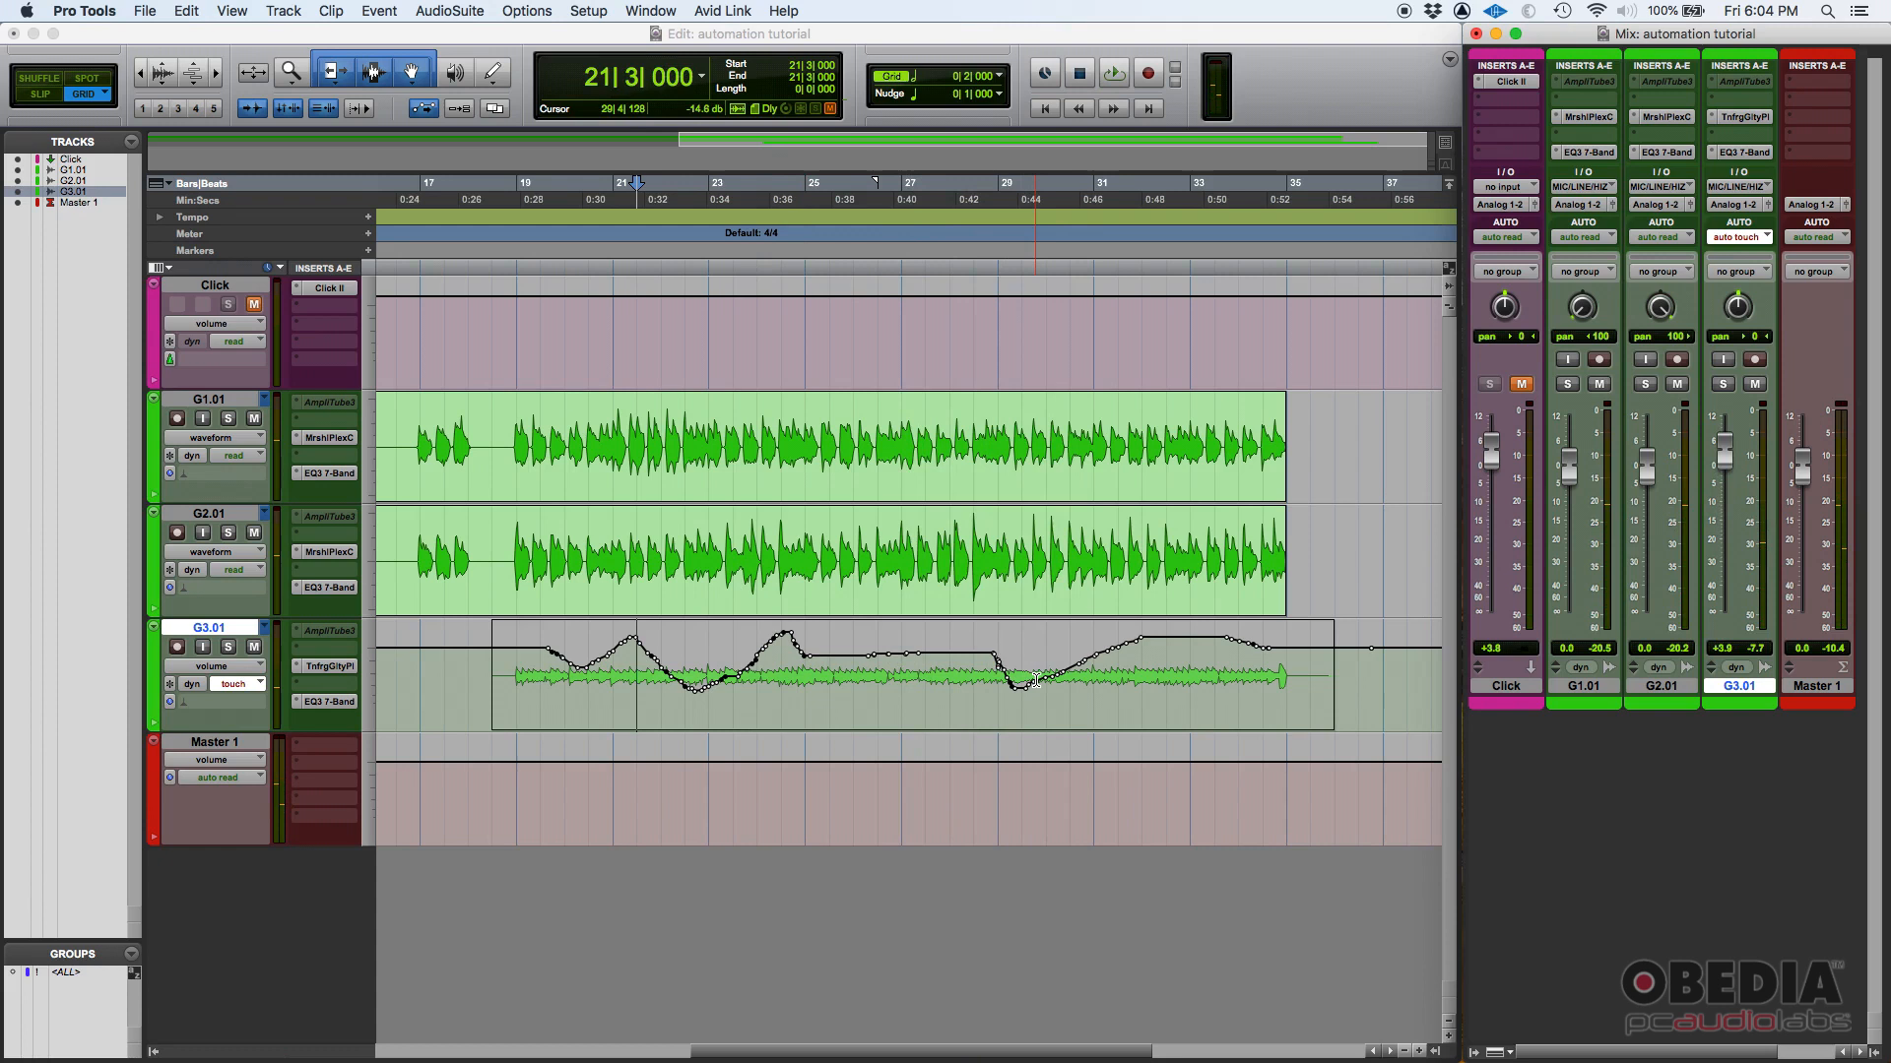
# Step: Set the automation mode of the G3.01 track to latch
pyautogui.click(246, 689)
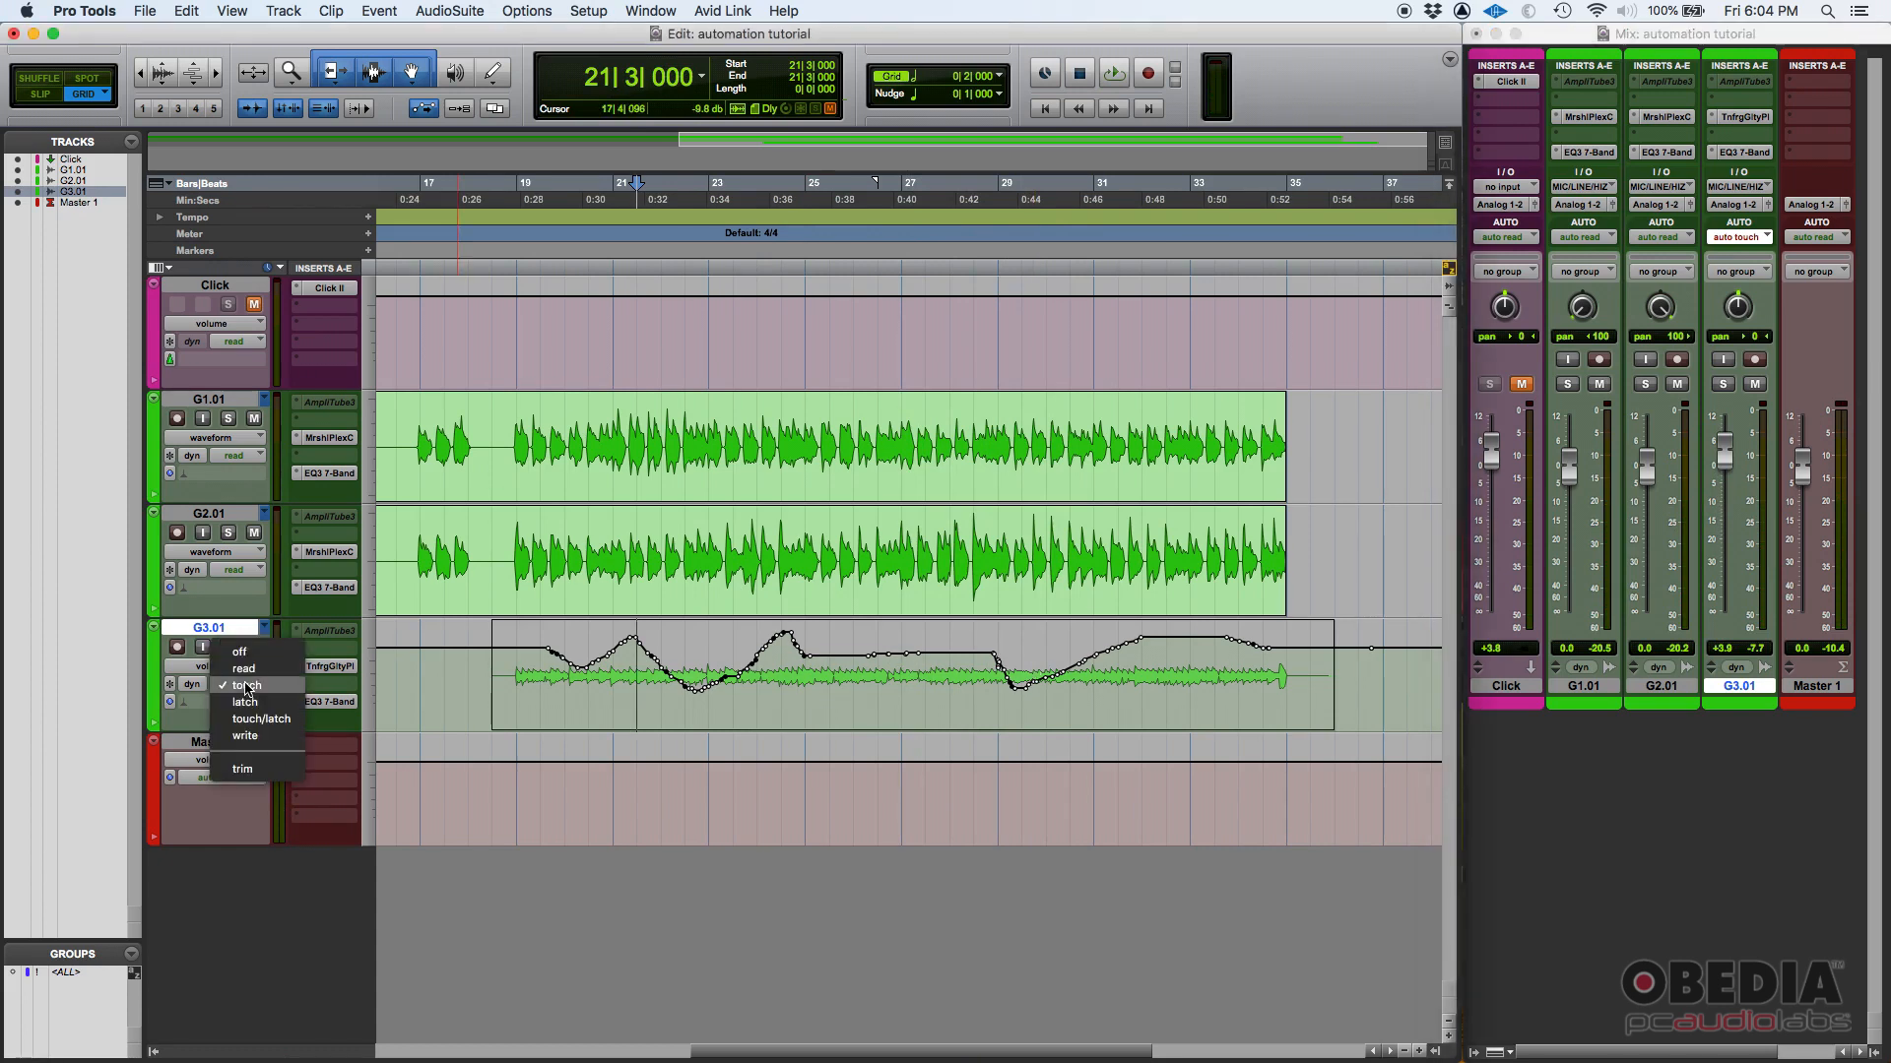
pyautogui.click(254, 706)
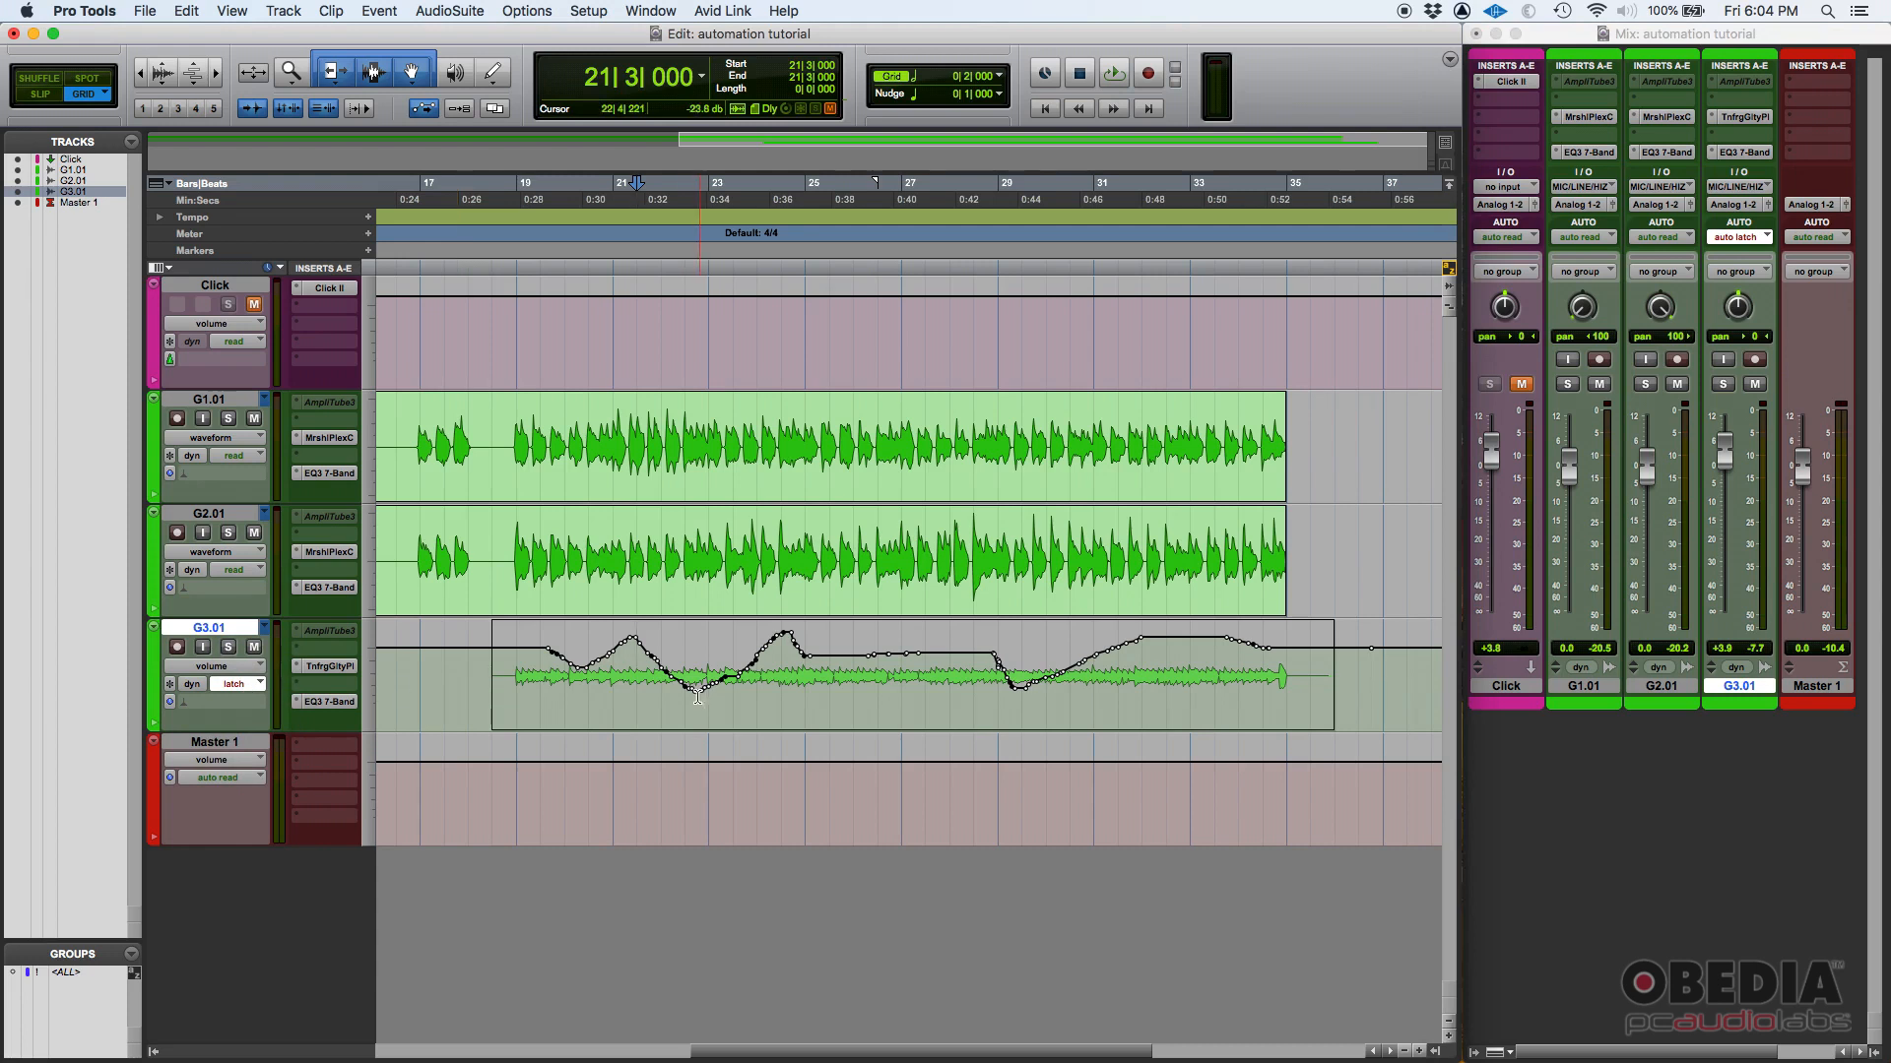
pyautogui.click(224, 680)
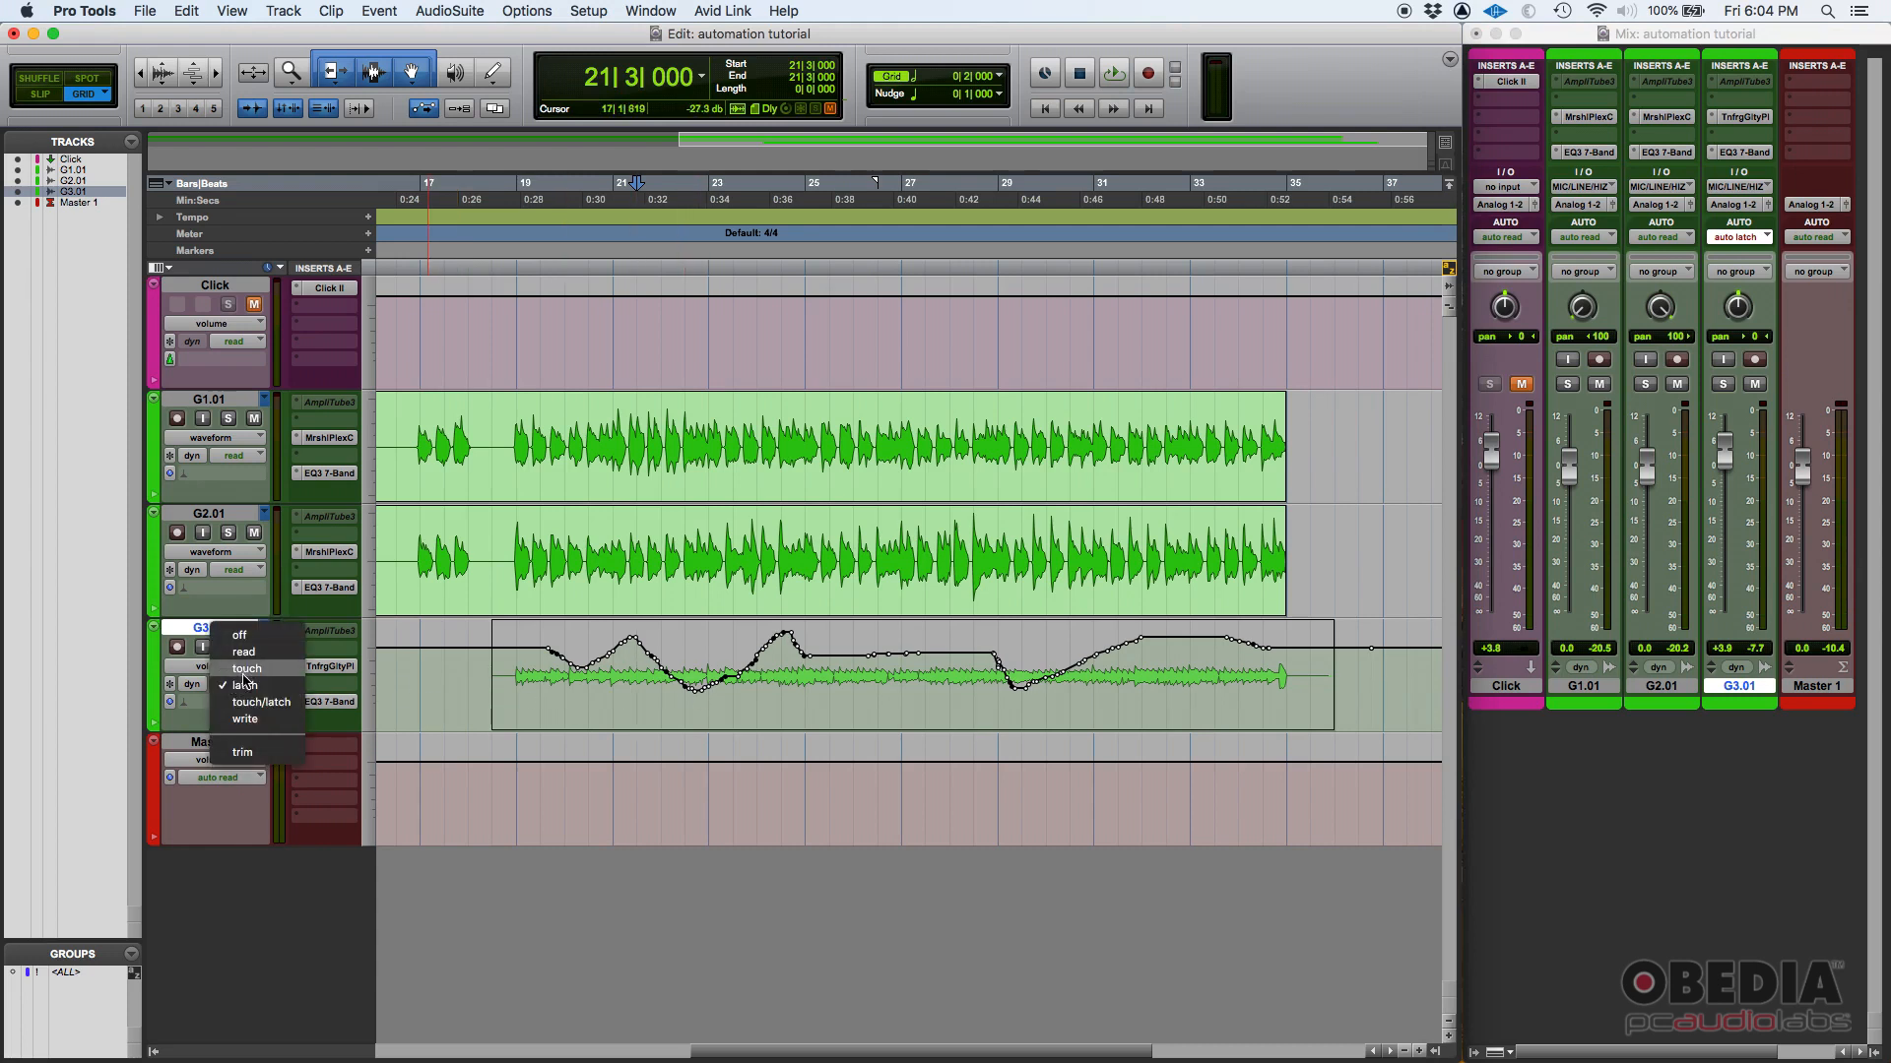
pyautogui.click(246, 687)
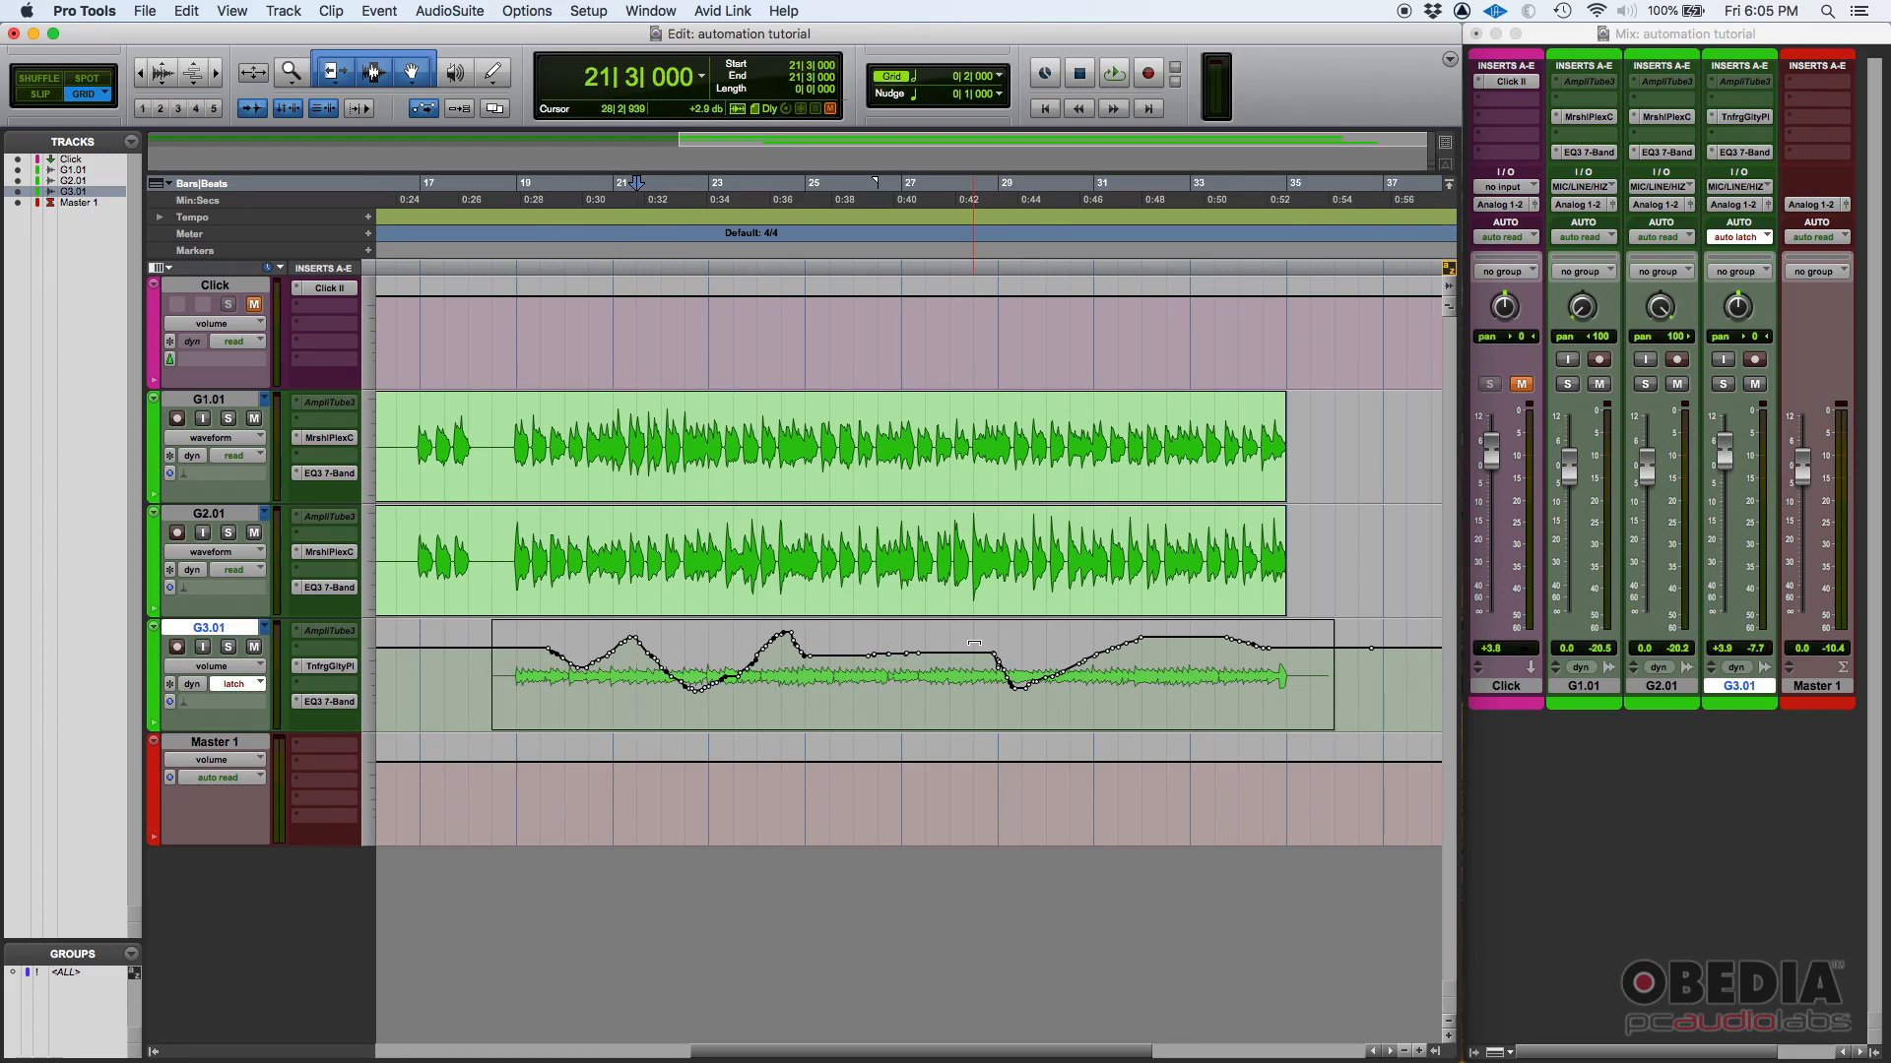
# Step: Play from 19|1 and rewrite G3.01's volume between about bars 22 and 30 with separate fader moves in latch mode
pyautogui.click(511, 671)
pyautogui.press('space')
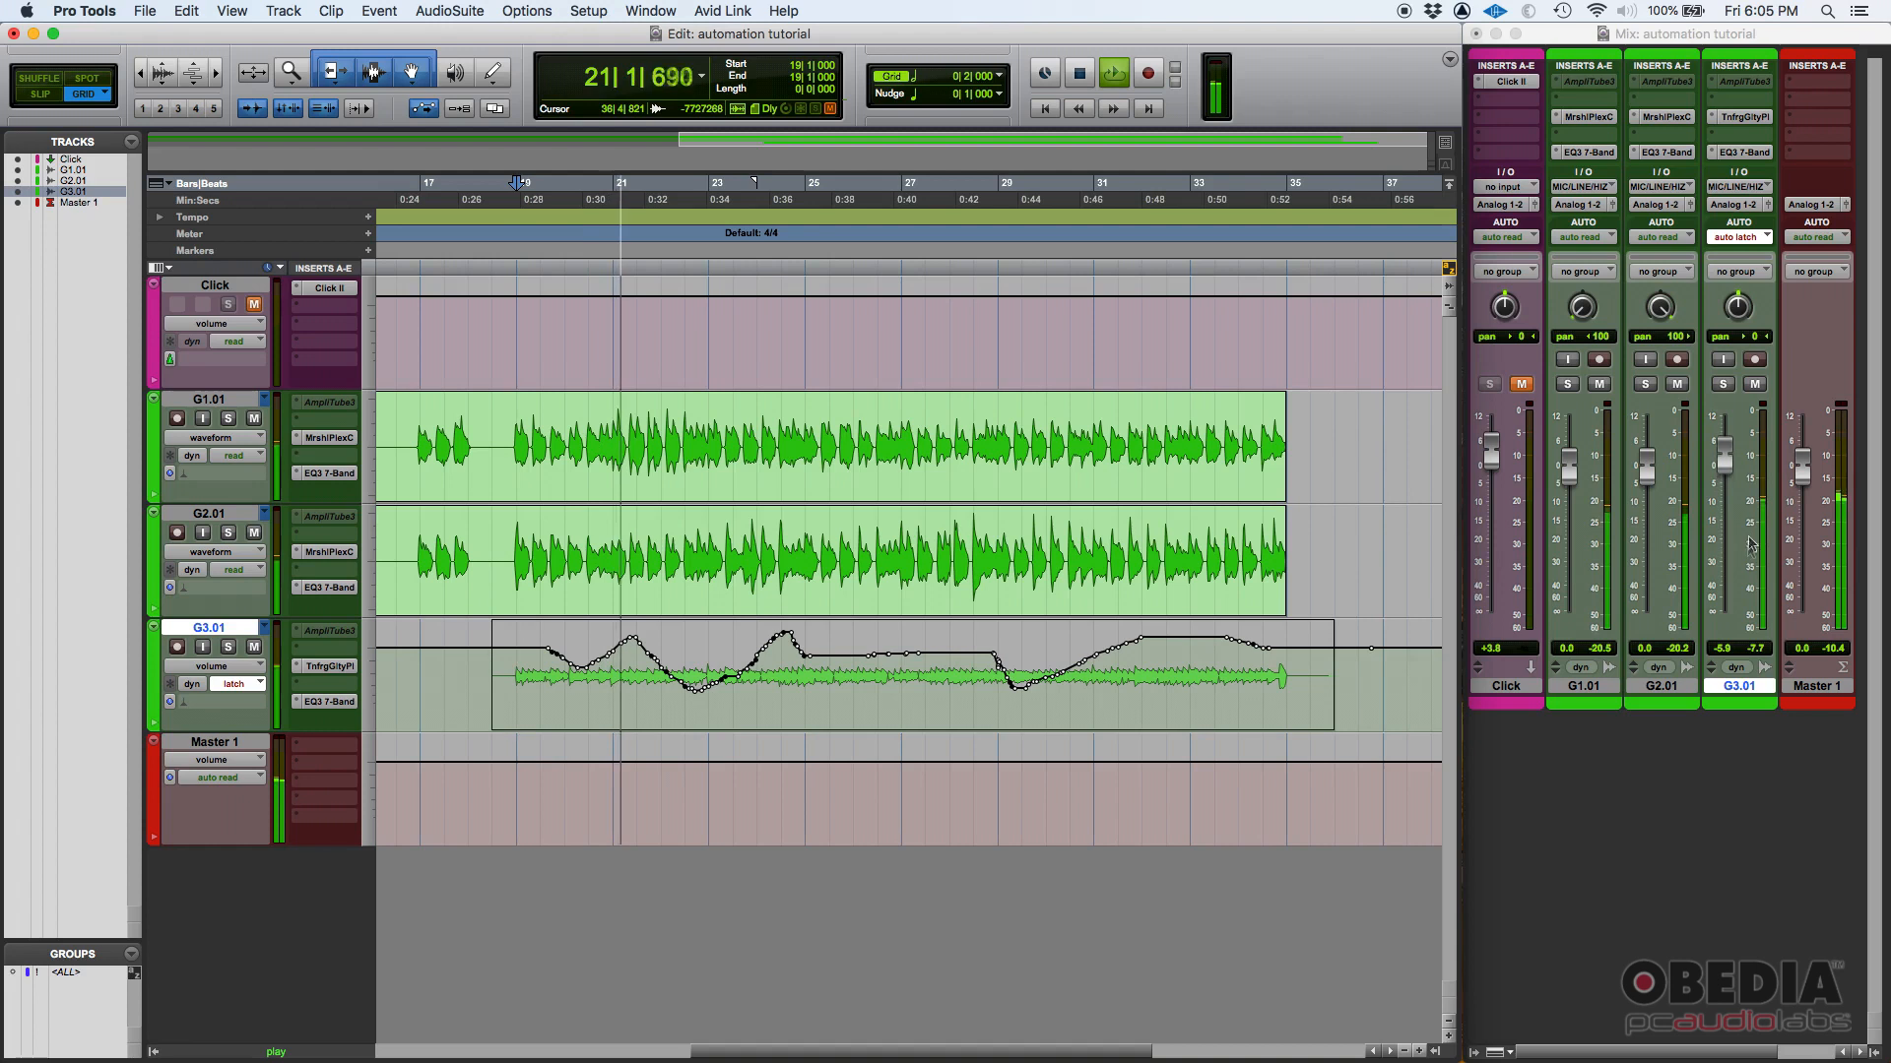
pyautogui.moveTo(1737, 501); pyautogui.dragTo(1731, 504)
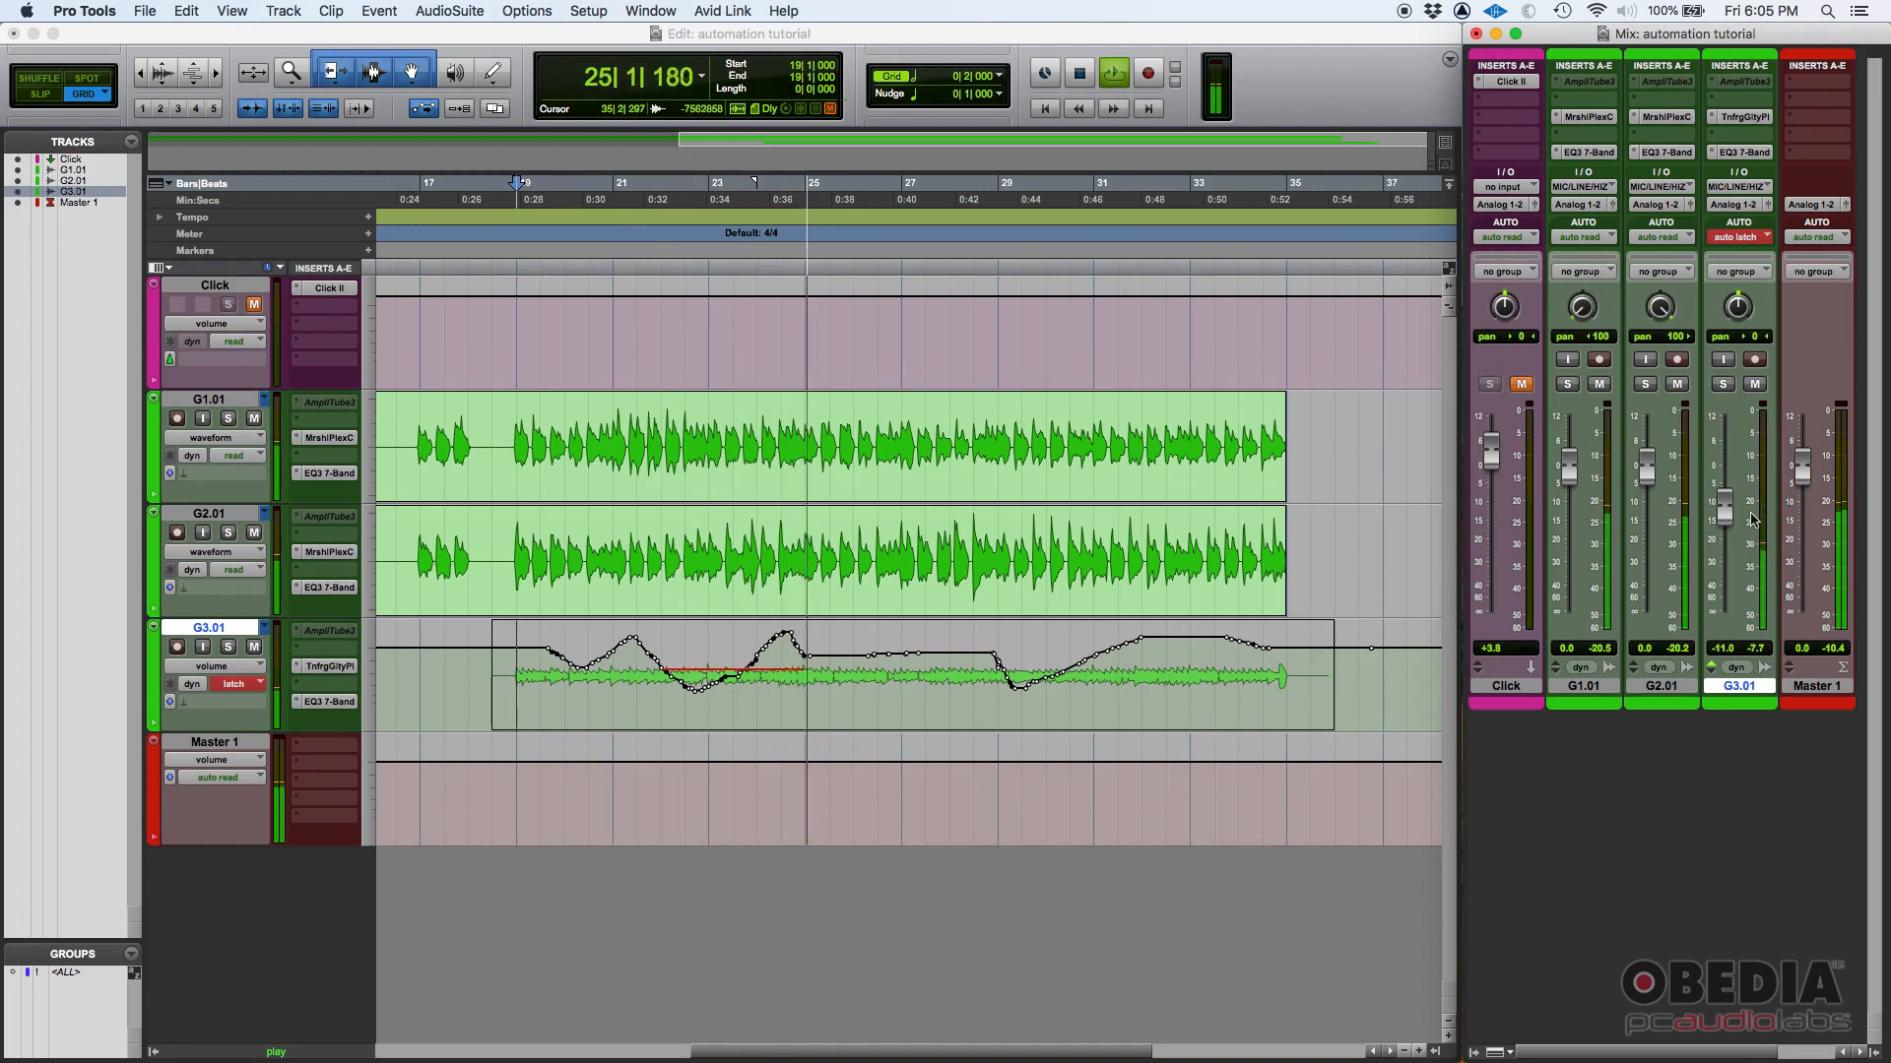
pyautogui.moveTo(1727, 513)
pyautogui.mouseDown()
pyautogui.moveTo(1730, 455)
pyautogui.moveTo(1731, 563)
pyautogui.moveTo(1722, 469)
pyautogui.moveTo(1731, 507)
pyautogui.mouseUp()
pyautogui.press('space')
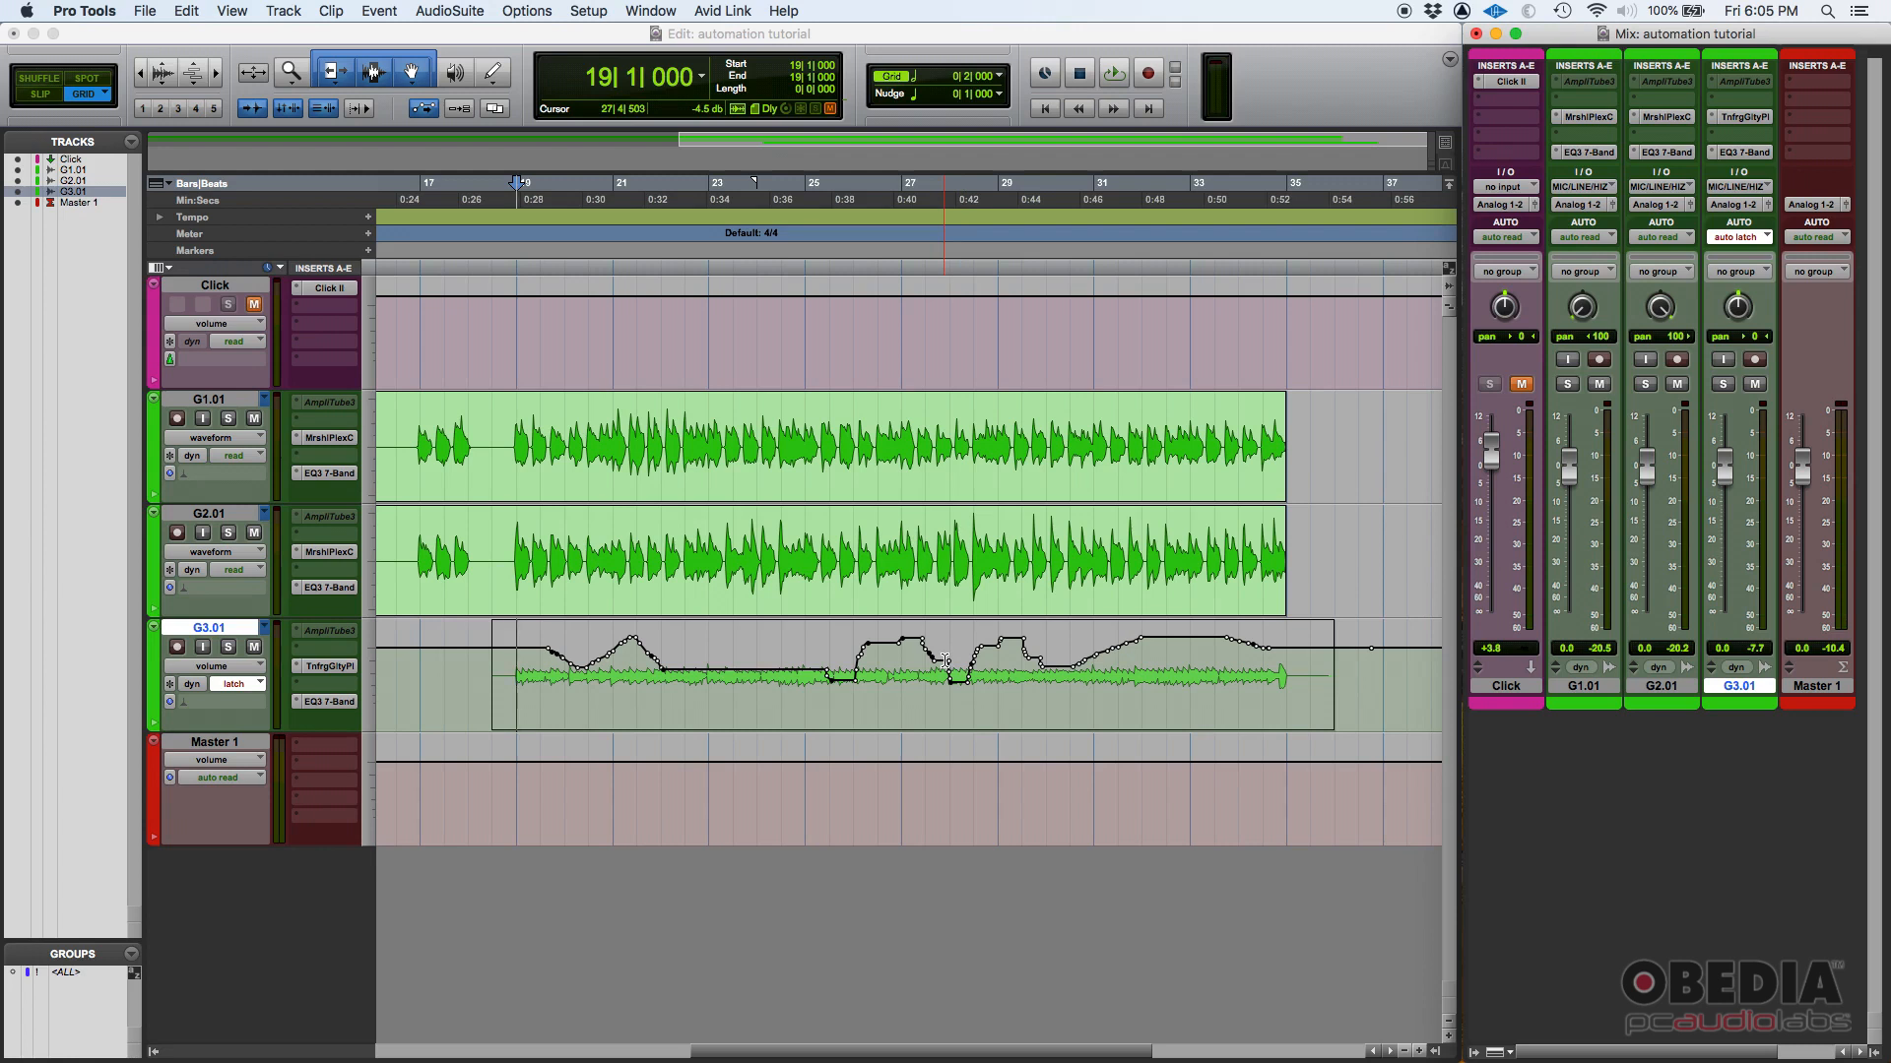
pyautogui.click(234, 687)
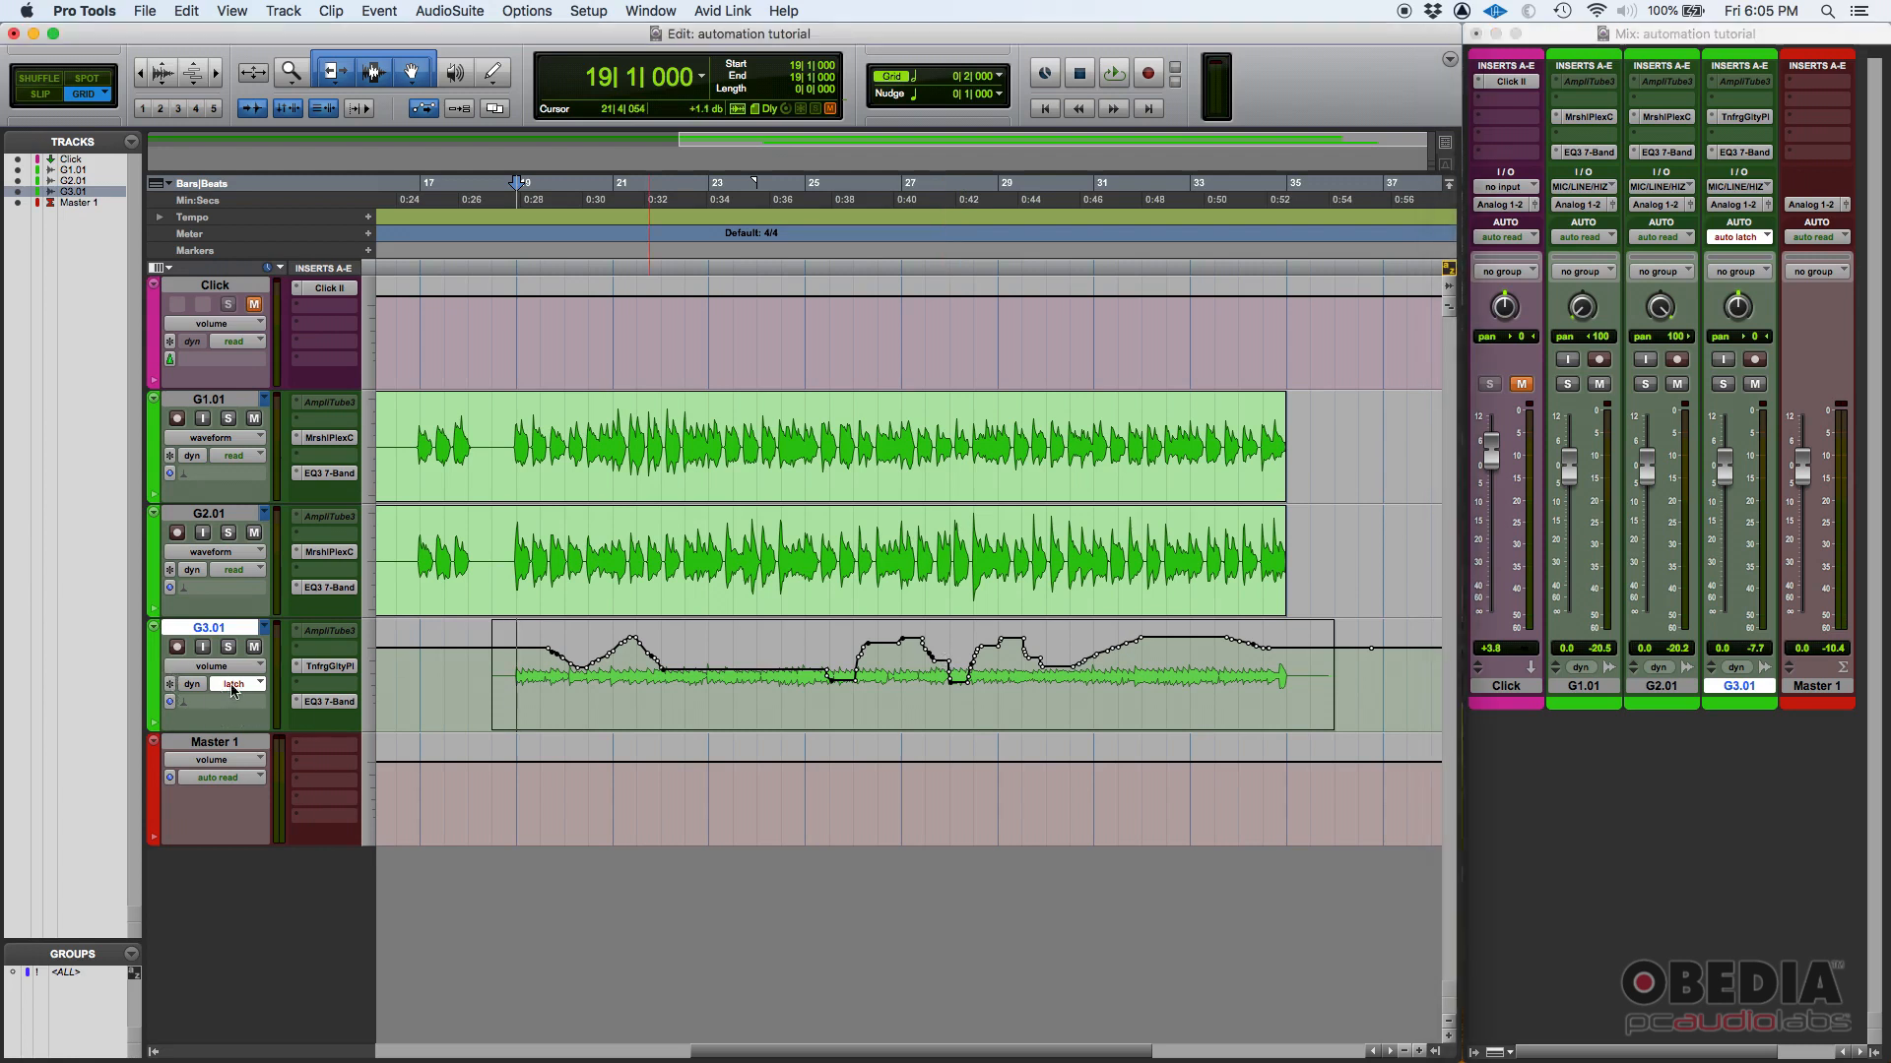
pyautogui.click(234, 686)
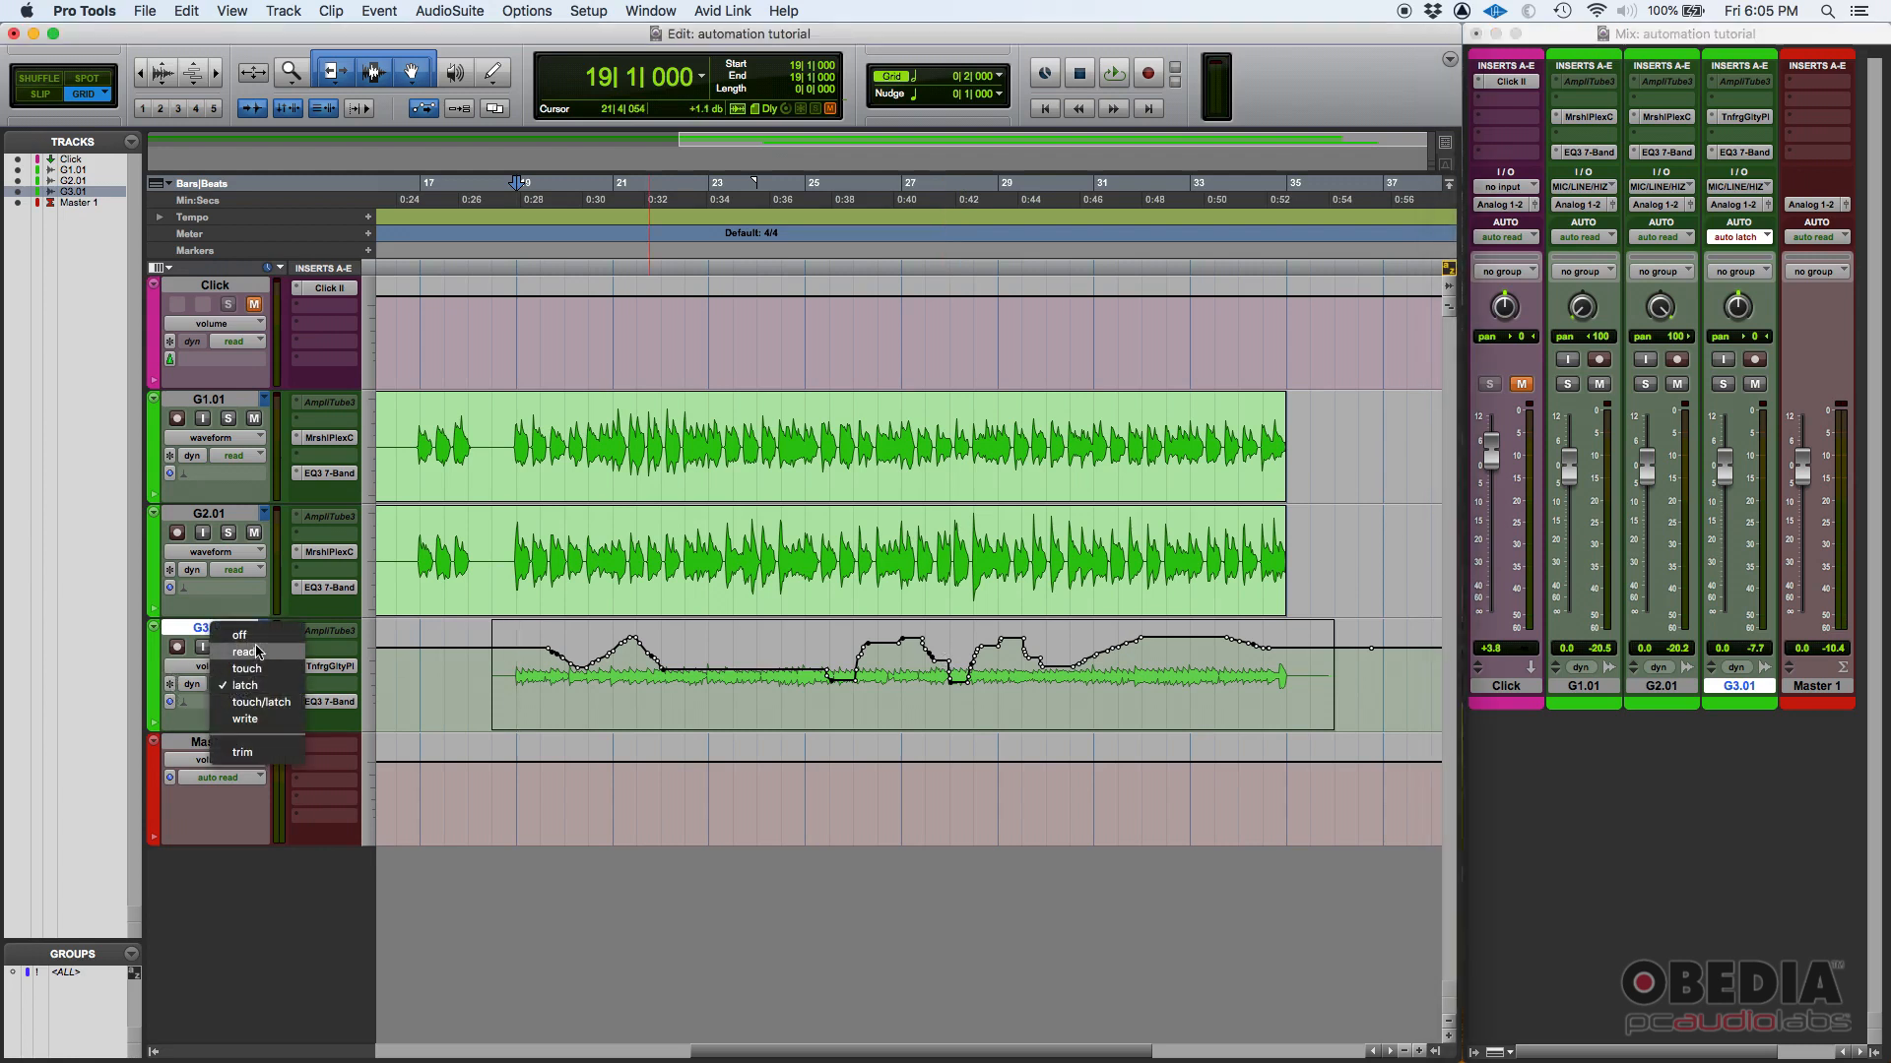
pyautogui.click(190, 720)
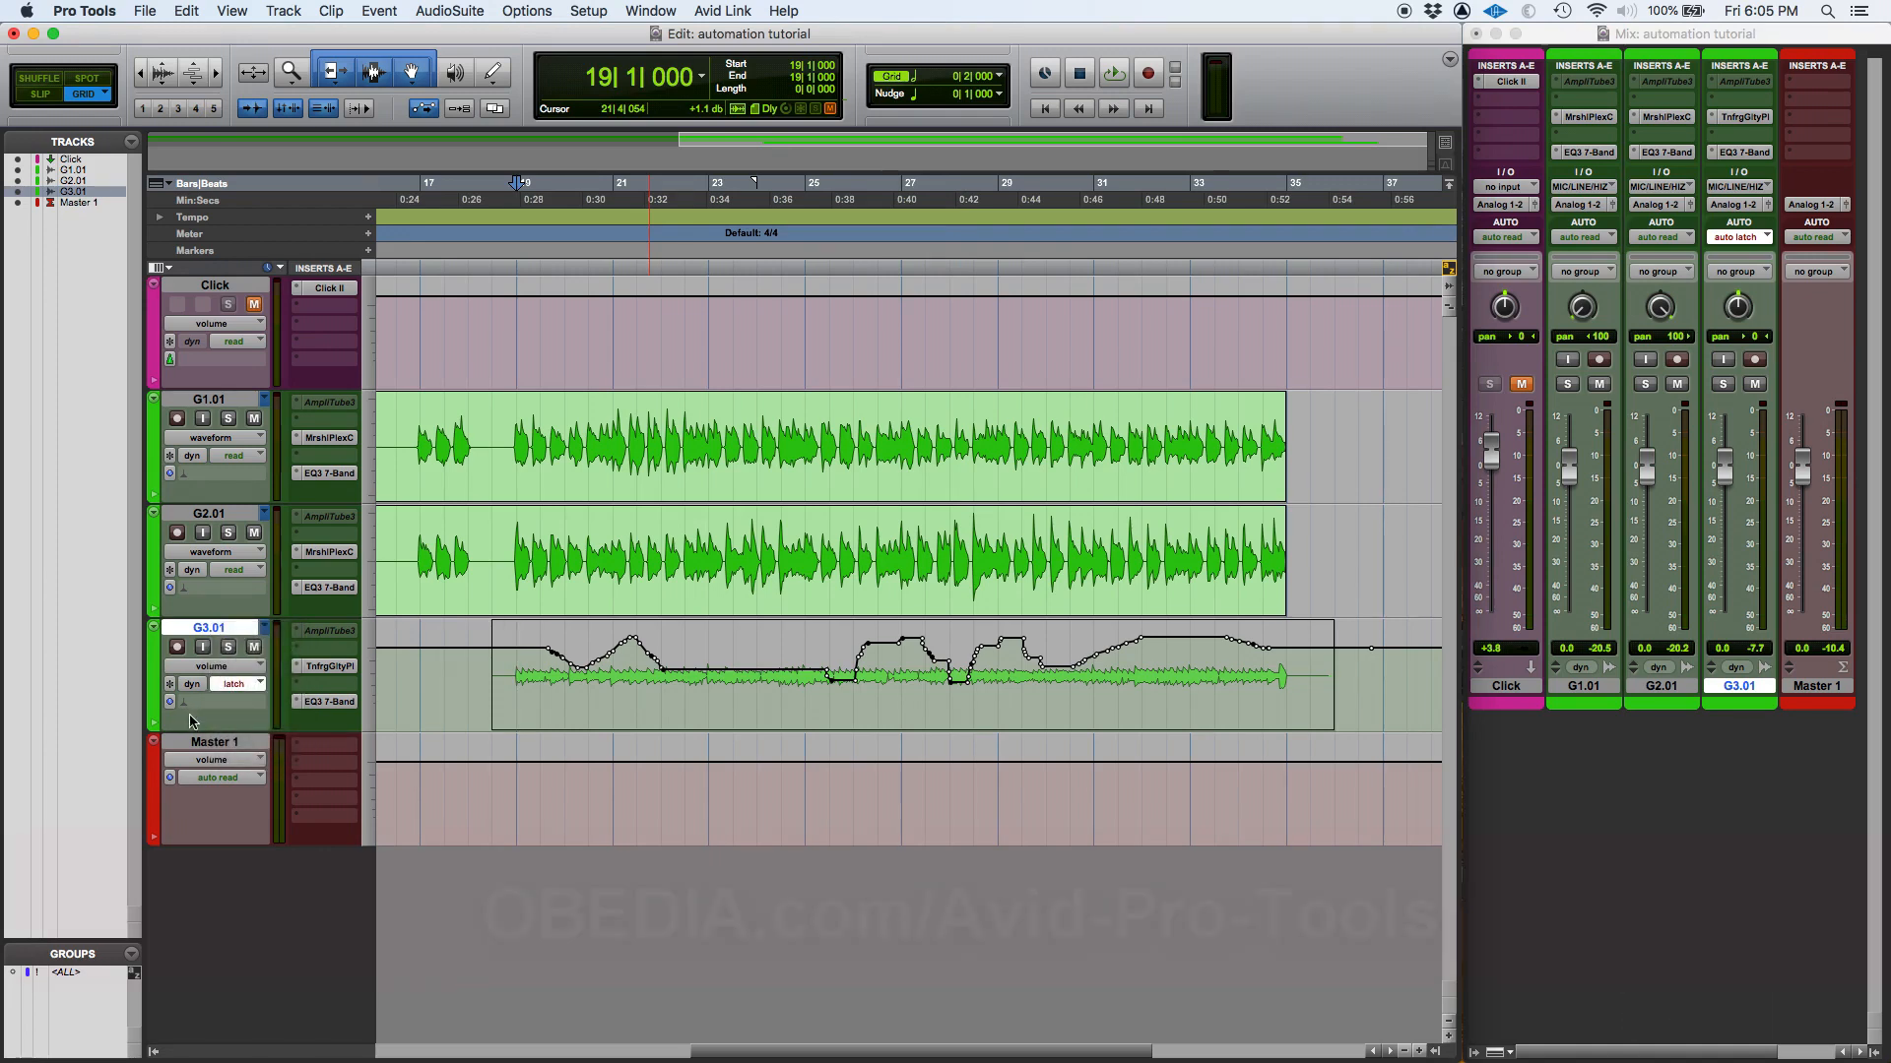